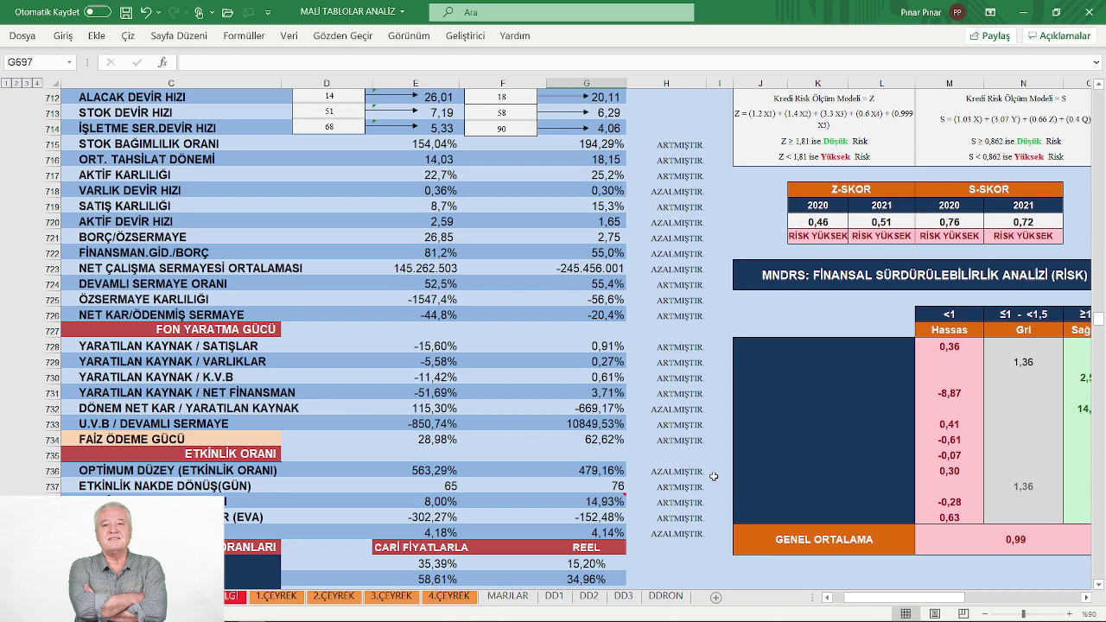
Step: Return to the main menu from the MNDRS: GÖSTERGELER section of the financial analysis sheet
{"action": "scroll", "coordinate": [618, 393], "scroll_direction": "up", "scroll_amount": 3}
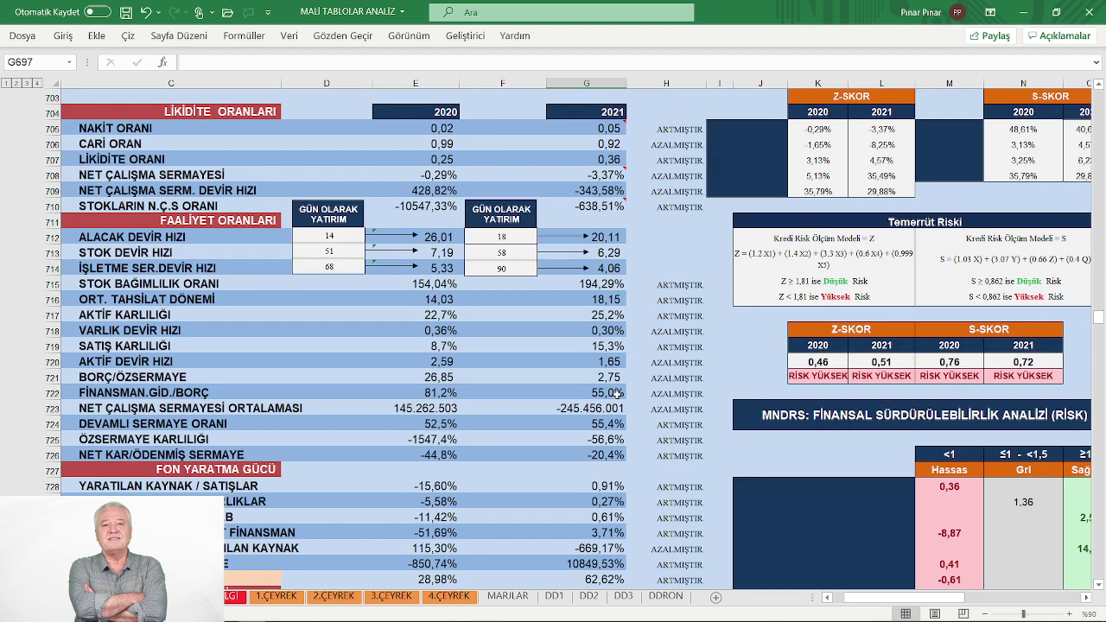
{"action": "scroll", "coordinate": [617, 394], "scroll_direction": "up", "scroll_amount": 4}
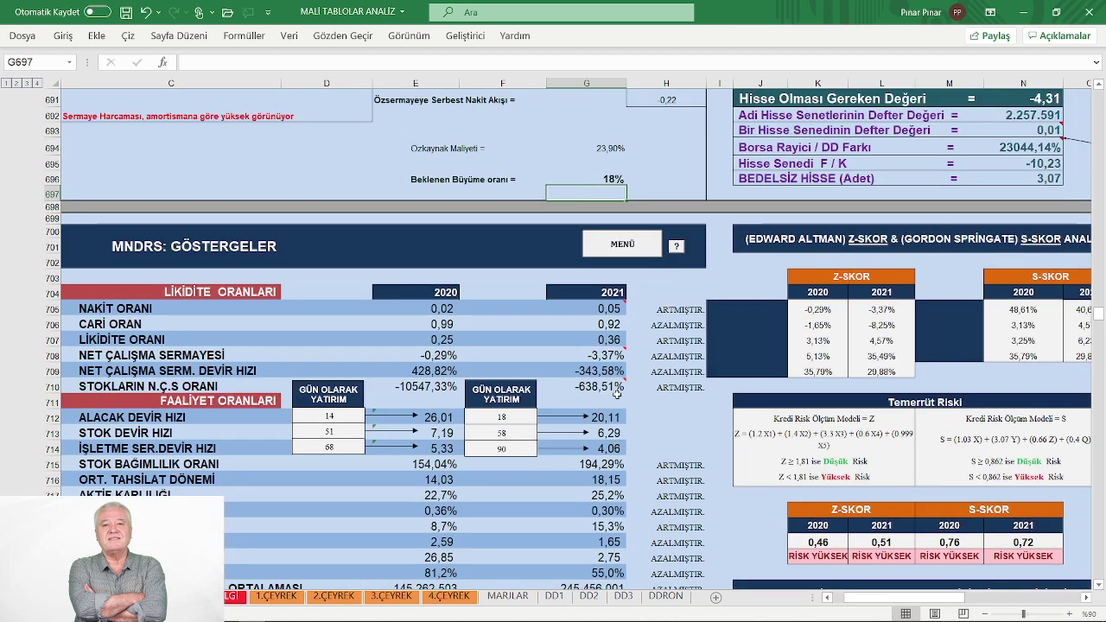
{"action": "left_click", "coordinate": [621, 245]}
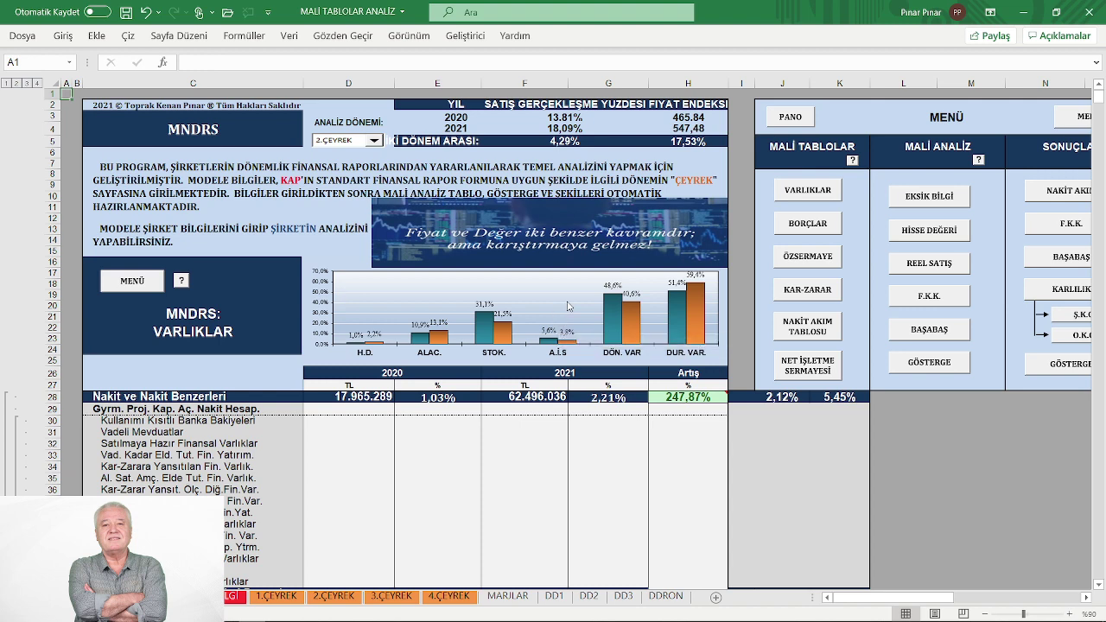
Step: Examine the current asset items for 2020 and 2021 in the MNDRS: VARLIKLAR section, from Nakit ve Nakit Benzerleri to TOPLAM DÖNEN VARLIKLAR
{"action": "scroll", "coordinate": [568, 303], "scroll_direction": "down", "scroll_amount": 1}
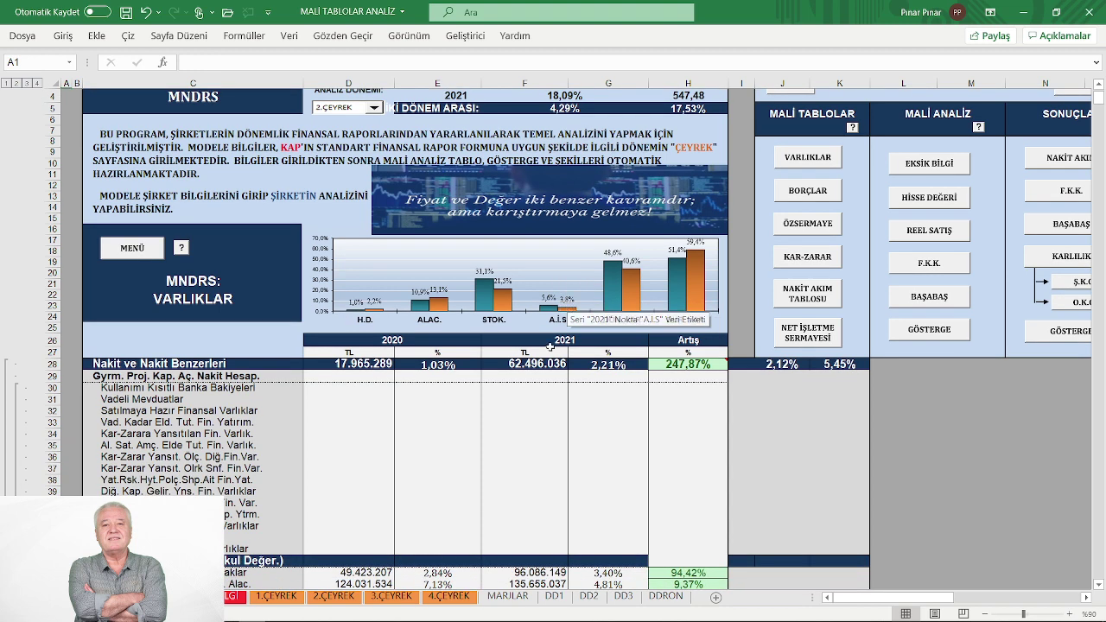
{"action": "scroll", "coordinate": [653, 416], "scroll_direction": "down", "scroll_amount": 1}
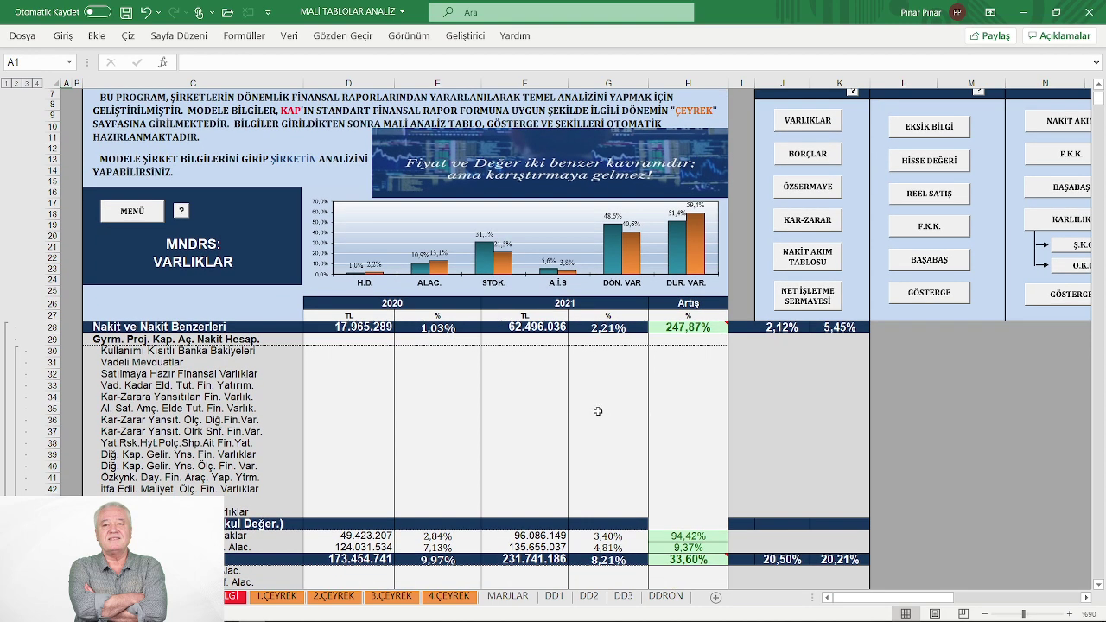
{"action": "scroll", "coordinate": [590, 410], "scroll_direction": "down", "scroll_amount": 1}
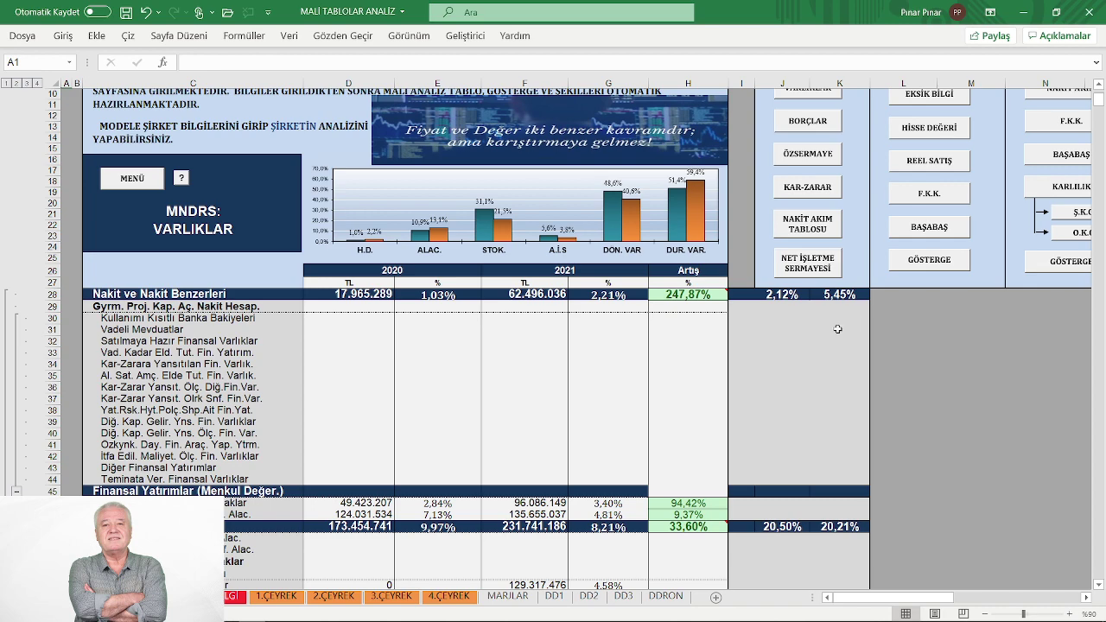
{"action": "scroll", "coordinate": [817, 333], "scroll_direction": "down", "scroll_amount": 2}
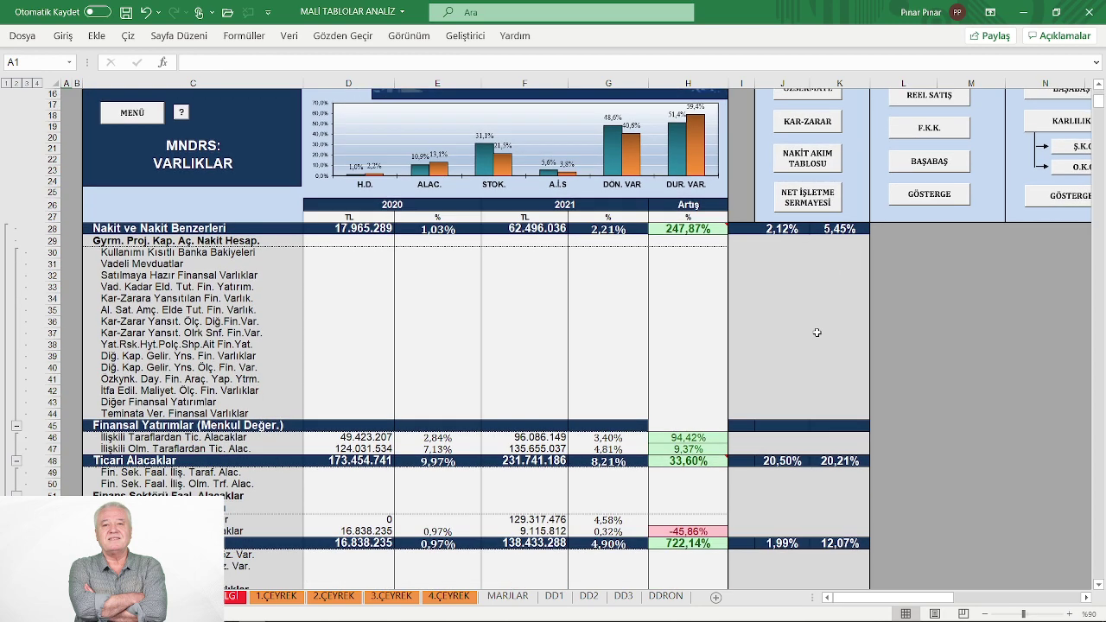
{"action": "scroll", "coordinate": [816, 332], "scroll_direction": "down", "scroll_amount": 1}
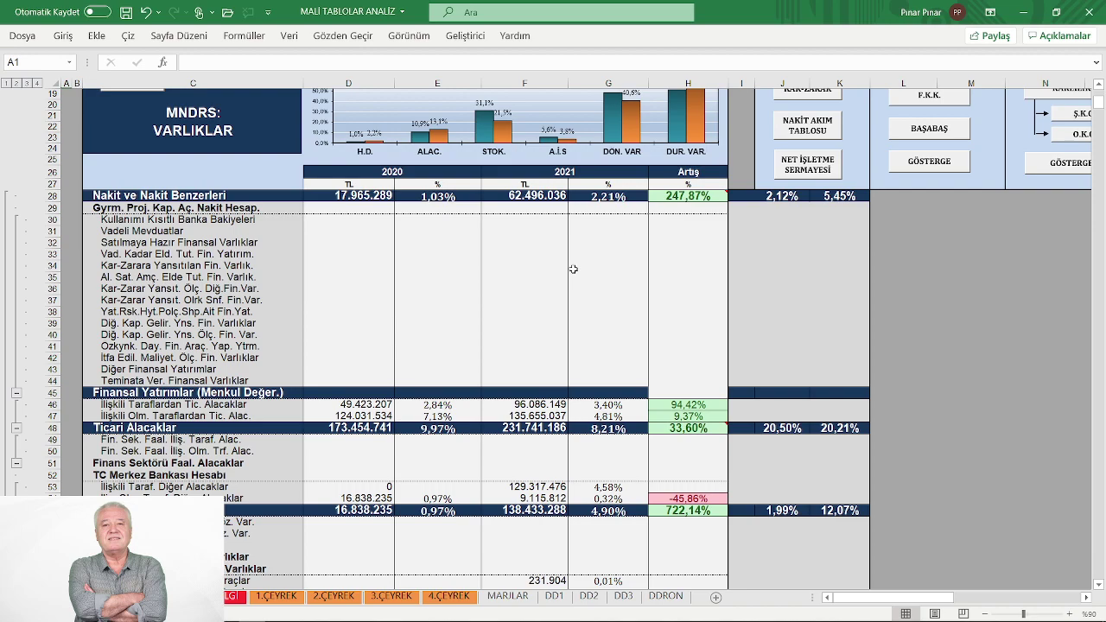
{"action": "scroll", "coordinate": [573, 269], "scroll_direction": "down", "scroll_amount": 3}
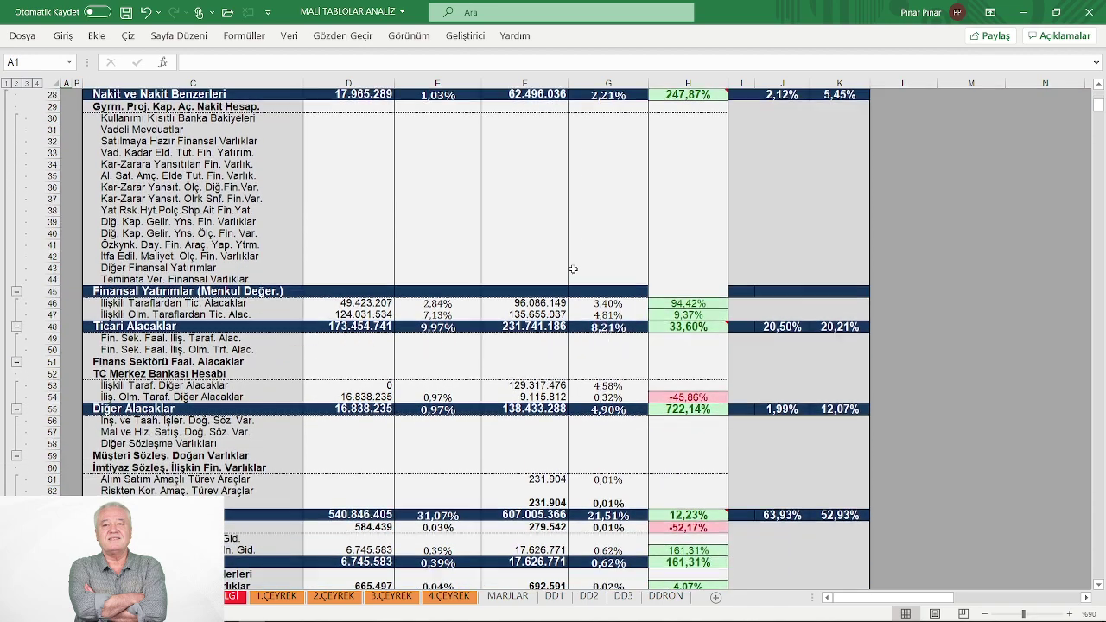
{"action": "scroll", "coordinate": [573, 270], "scroll_direction": "down", "scroll_amount": 2}
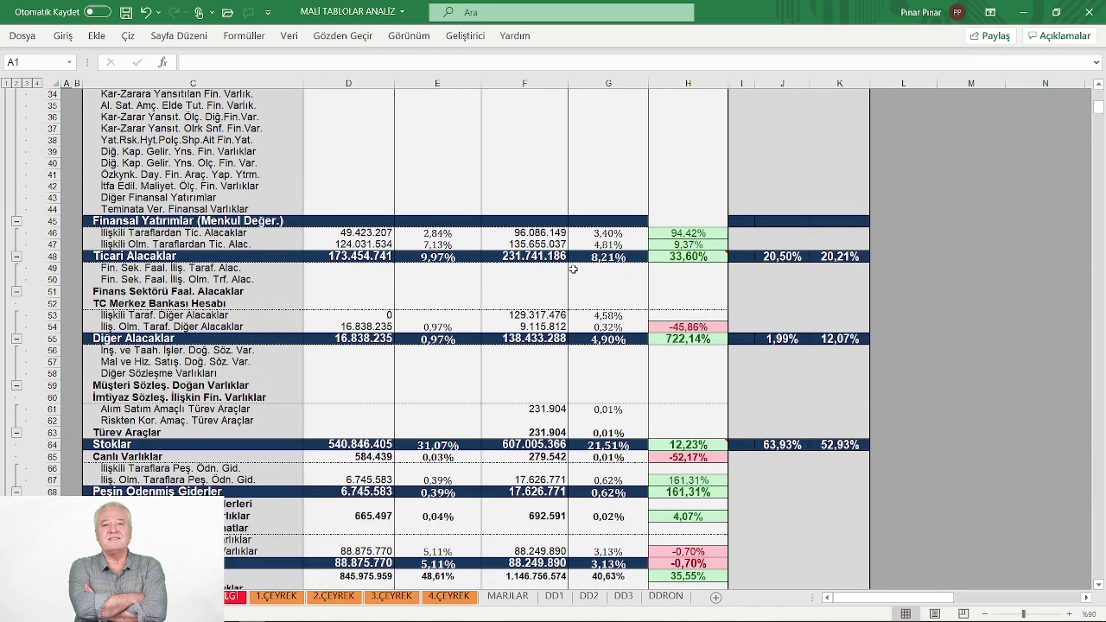
{"action": "scroll", "coordinate": [573, 269], "scroll_direction": "down", "scroll_amount": 1}
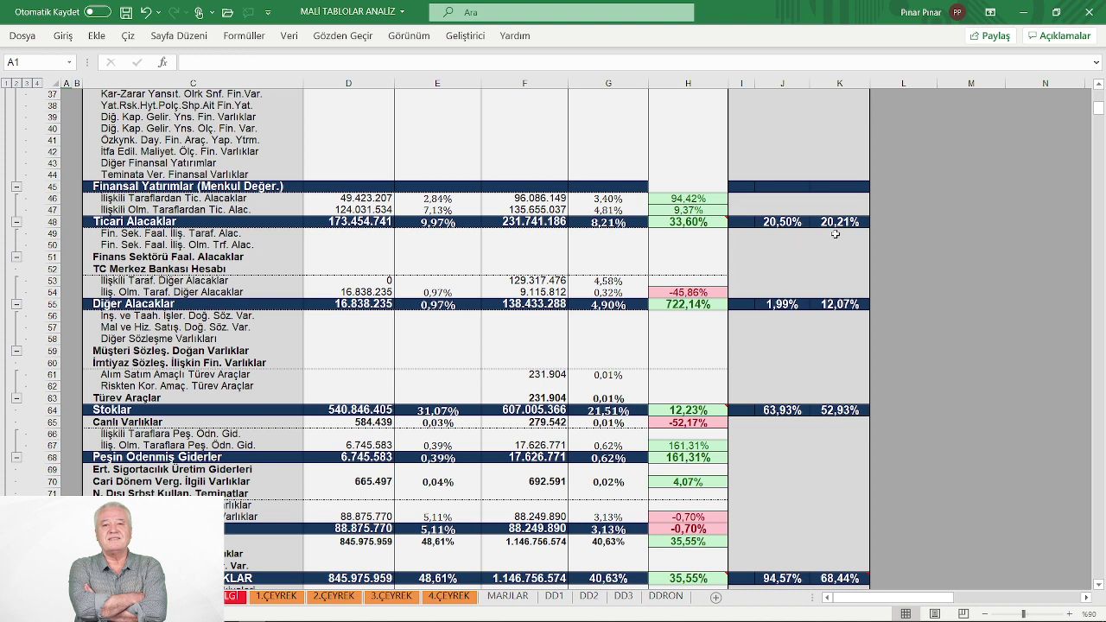
{"action": "scroll", "coordinate": [836, 233], "scroll_direction": "down", "scroll_amount": 5}
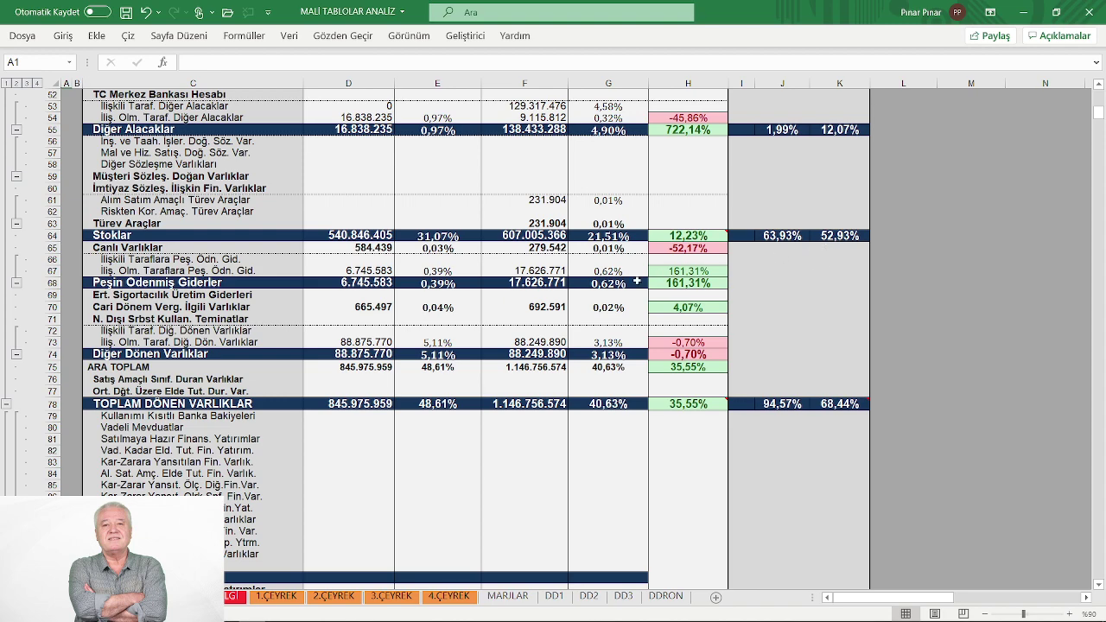
Step: Examine the non-current asset items in the VARLIKLAR section, down to Birikmiş Amortismanlar and TOPLAM AKTİFLER
{"action": "scroll", "coordinate": [474, 326], "scroll_direction": "down", "scroll_amount": 6}
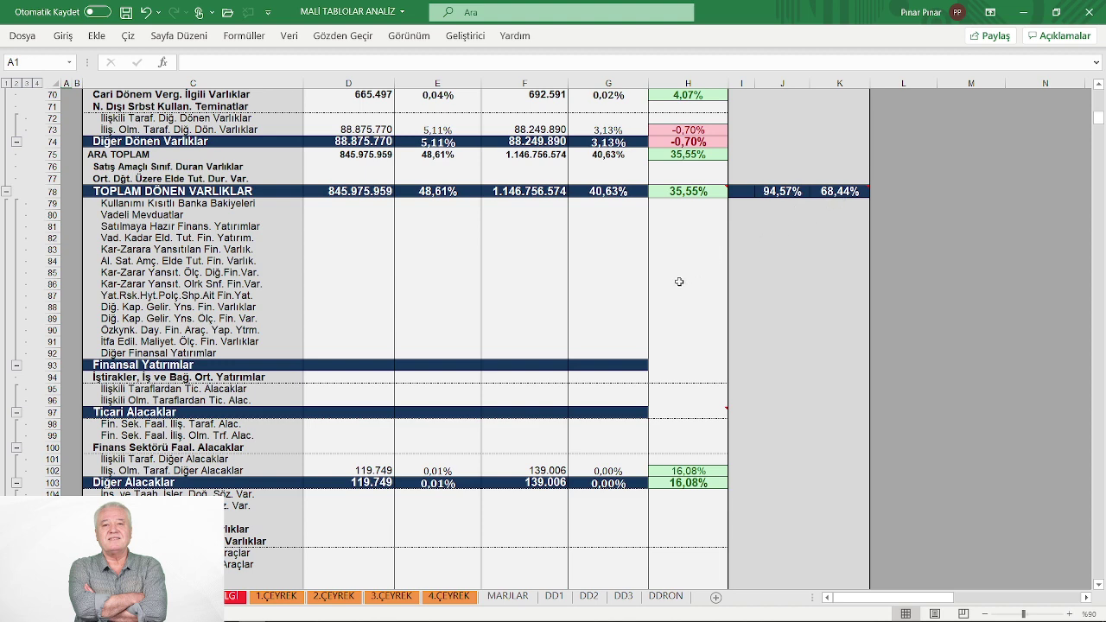
{"action": "scroll", "coordinate": [617, 314], "scroll_direction": "down", "scroll_amount": 6}
{"action": "scroll", "coordinate": [546, 329], "scroll_direction": "down", "scroll_amount": 11}
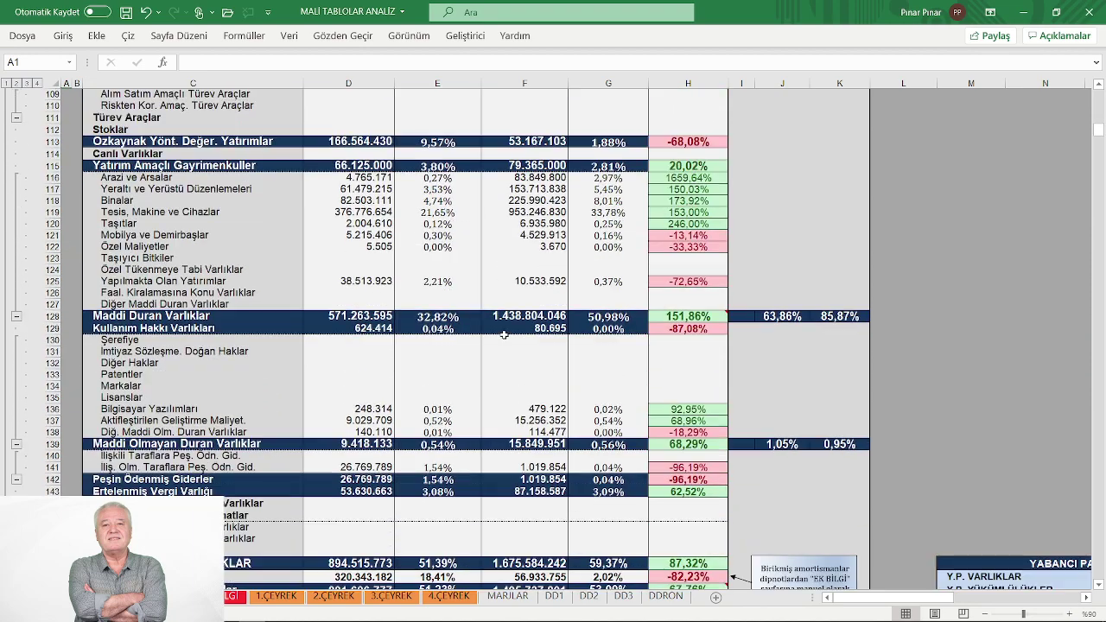
{"action": "scroll", "coordinate": [503, 335], "scroll_direction": "down", "scroll_amount": 3}
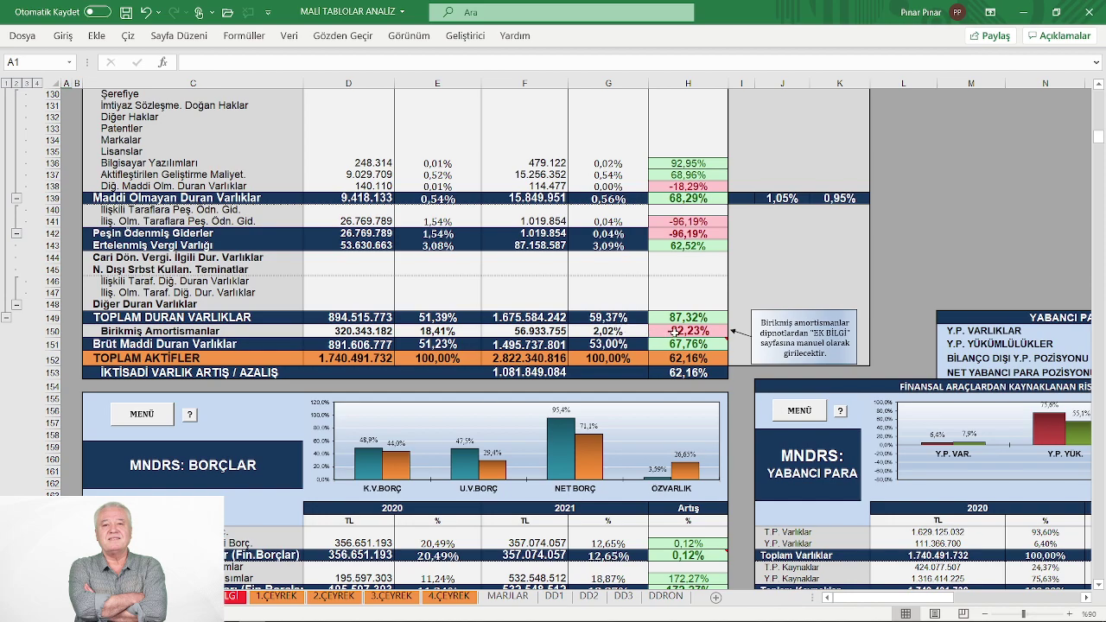
Step: Examine the MNDRS: BORÇLAR chart and the short-term borrowing and trade debt items for 2020 and 2021
{"action": "scroll", "coordinate": [675, 332], "scroll_direction": "down", "scroll_amount": 3}
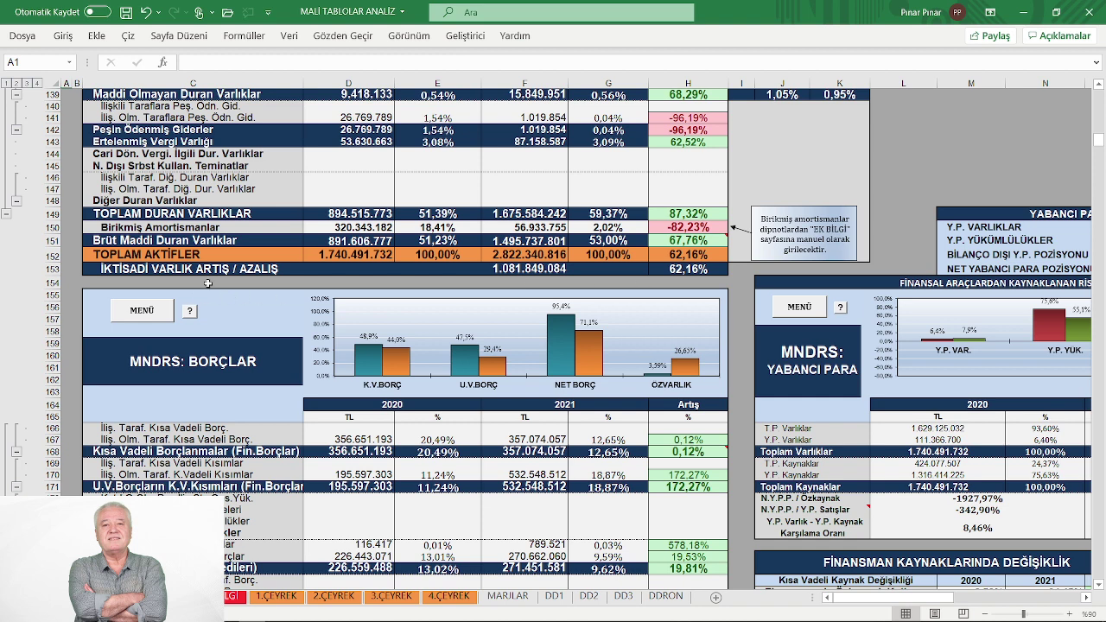
{"action": "scroll", "coordinate": [464, 311], "scroll_direction": "down", "scroll_amount": 2}
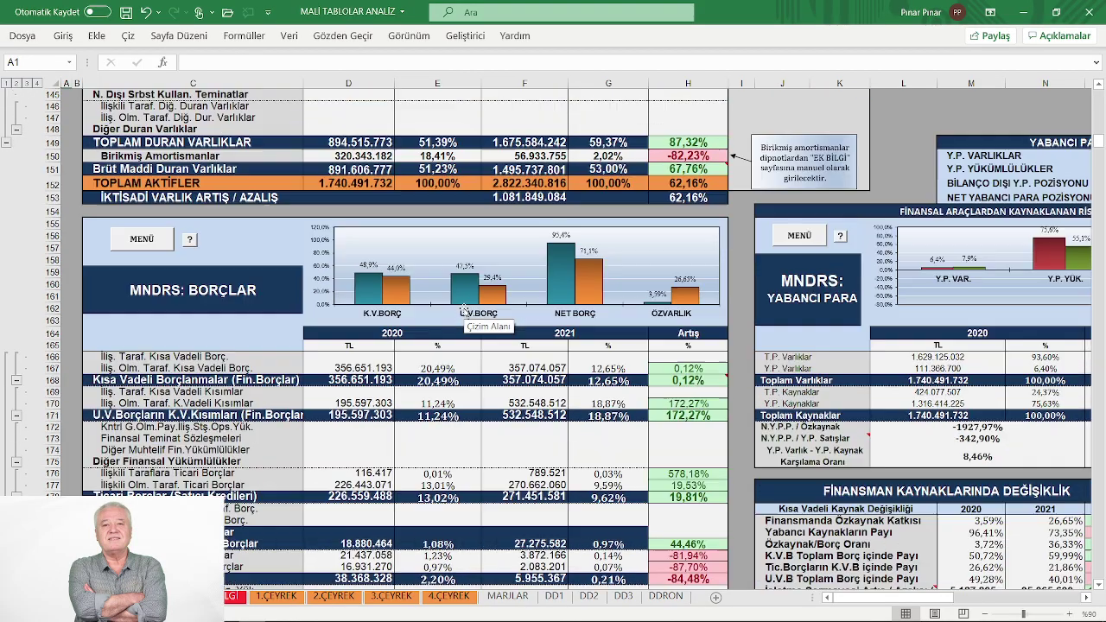
{"action": "scroll", "coordinate": [462, 311], "scroll_direction": "down", "scroll_amount": 4}
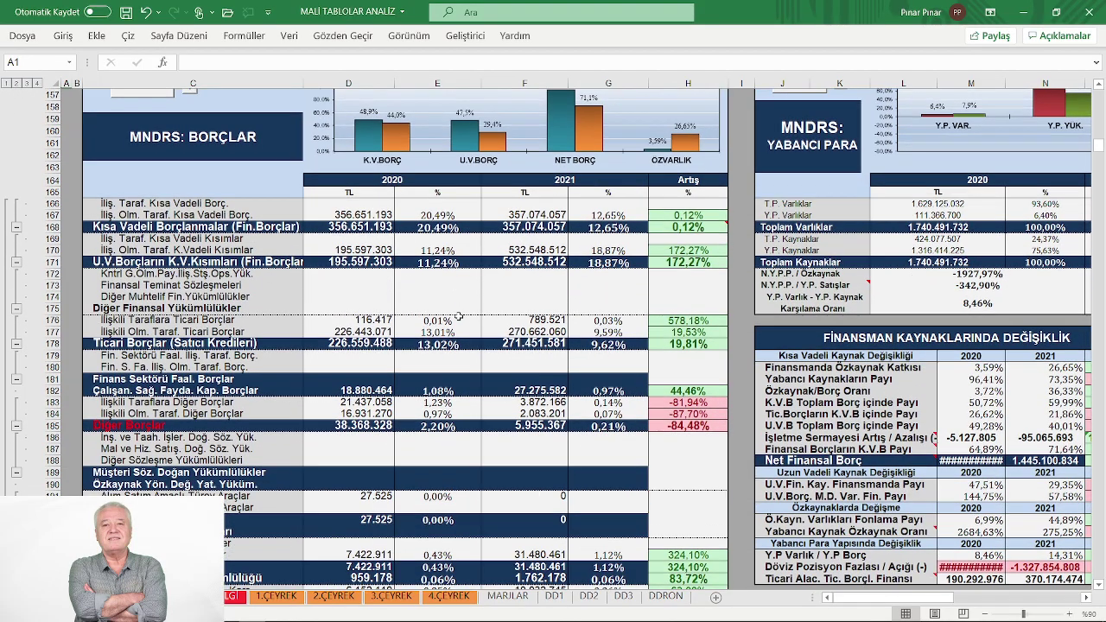
{"action": "scroll", "coordinate": [458, 318], "scroll_direction": "up", "scroll_amount": 1}
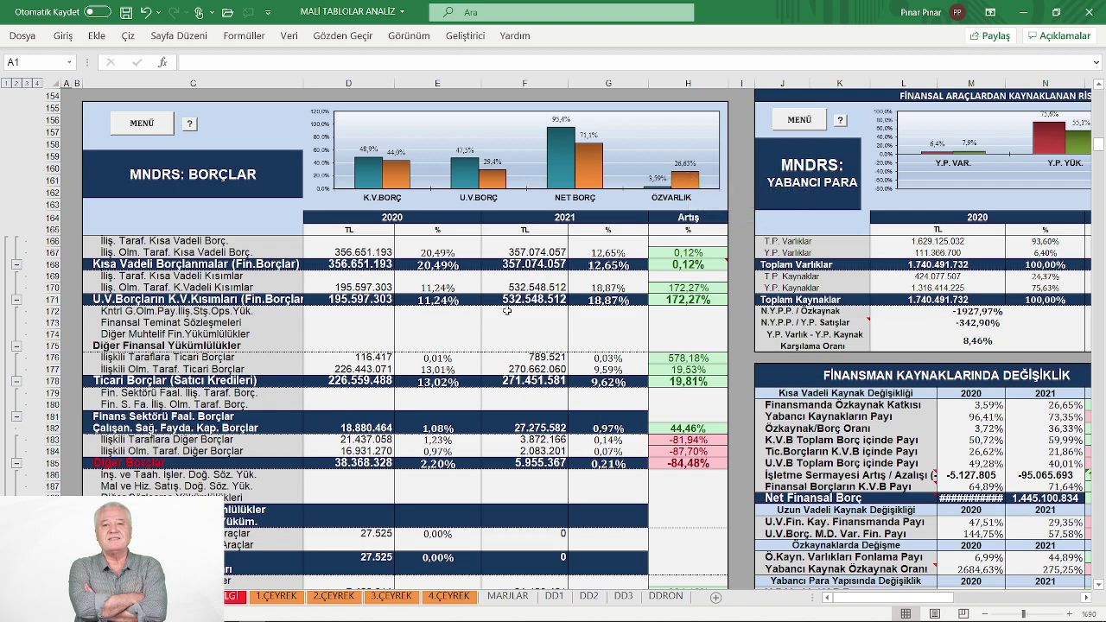
{"action": "scroll", "coordinate": [507, 310], "scroll_direction": "down", "scroll_amount": 1}
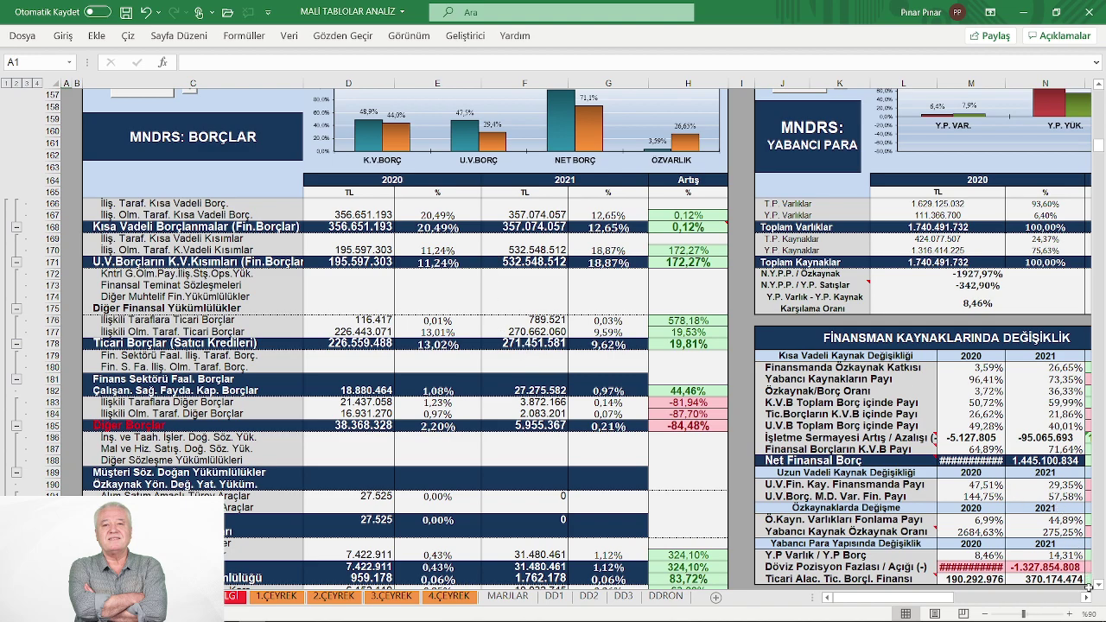
Step: Examine the MNDRS: YABANCI PARA risk chart and table, together with the FİNANSMAN KAYNAKLARINDA DEĞİŞİKLİK table beneath it
{"action": "left_click", "coordinate": [1088, 602]}
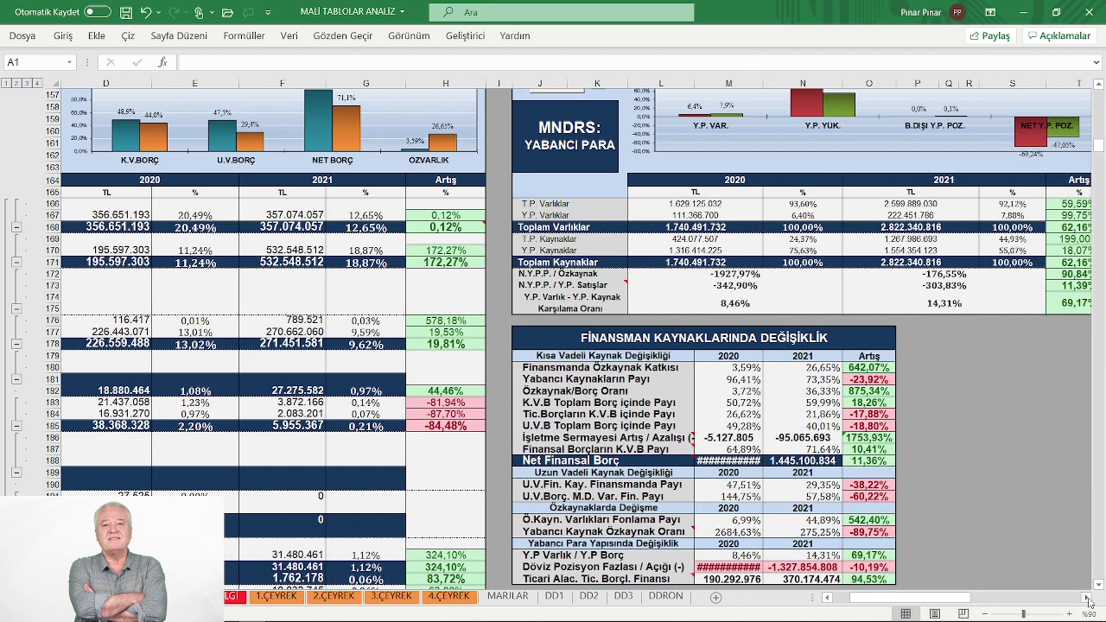
{"action": "left_click", "coordinate": [1088, 602]}
{"action": "scroll", "coordinate": [1049, 581], "scroll_direction": "up", "scroll_amount": 4}
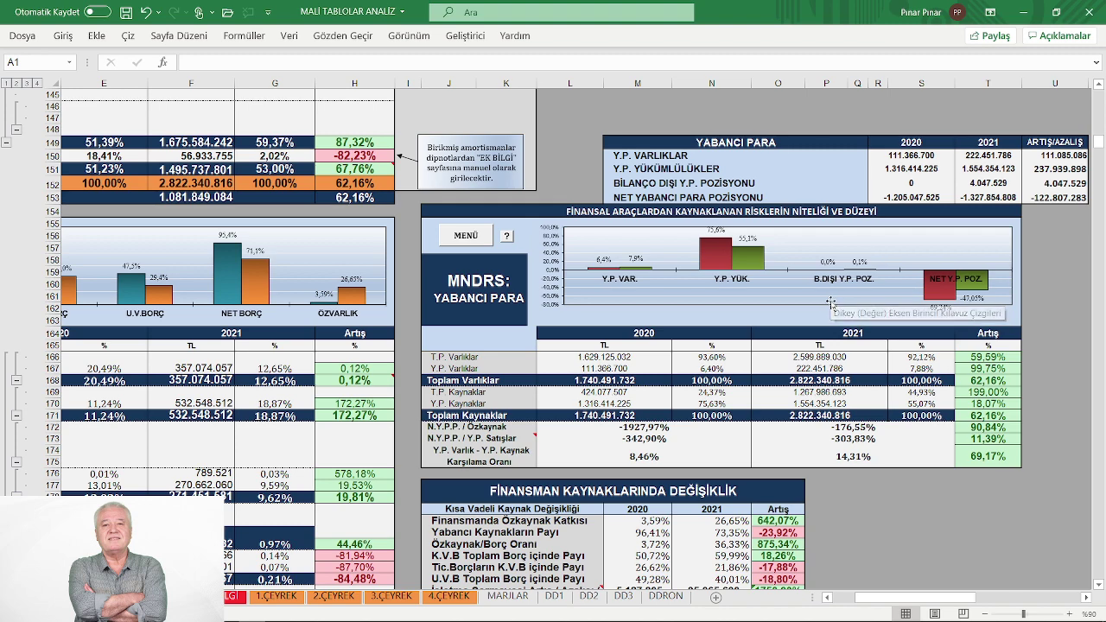
{"action": "scroll", "coordinate": [831, 304], "scroll_direction": "down", "scroll_amount": 1}
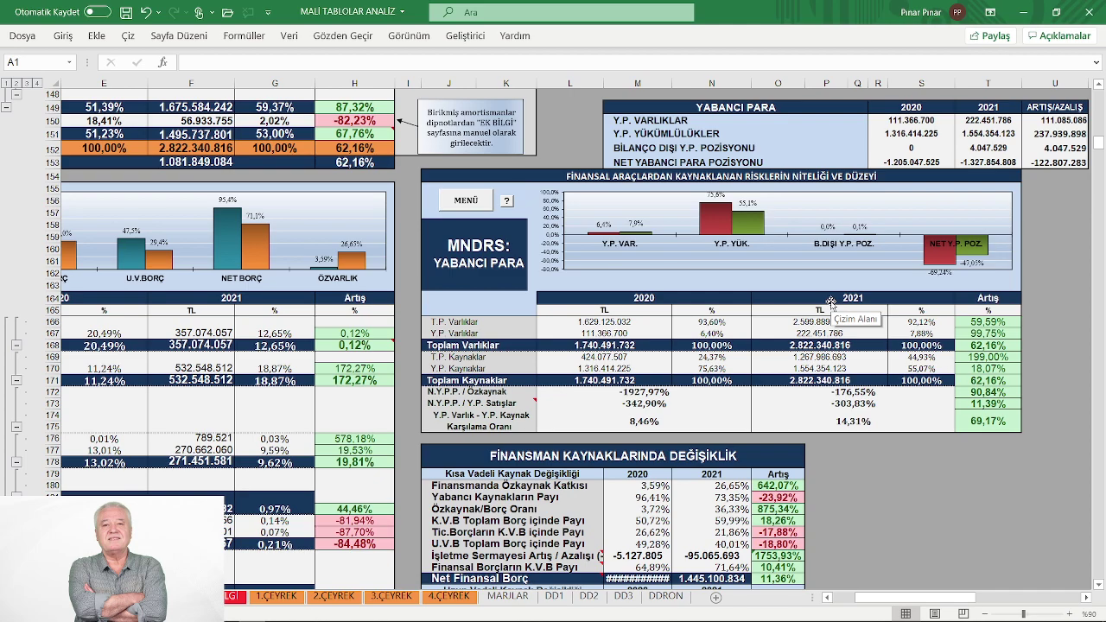
{"action": "scroll", "coordinate": [814, 299], "scroll_direction": "down", "scroll_amount": 2}
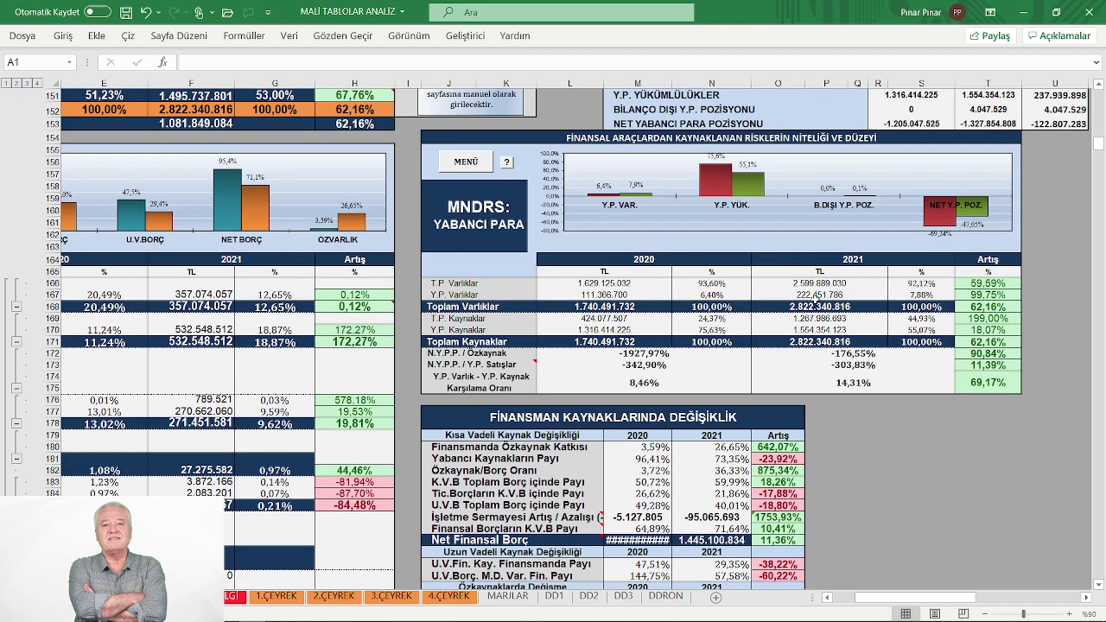
{"action": "scroll", "coordinate": [814, 300], "scroll_direction": "down", "scroll_amount": 4}
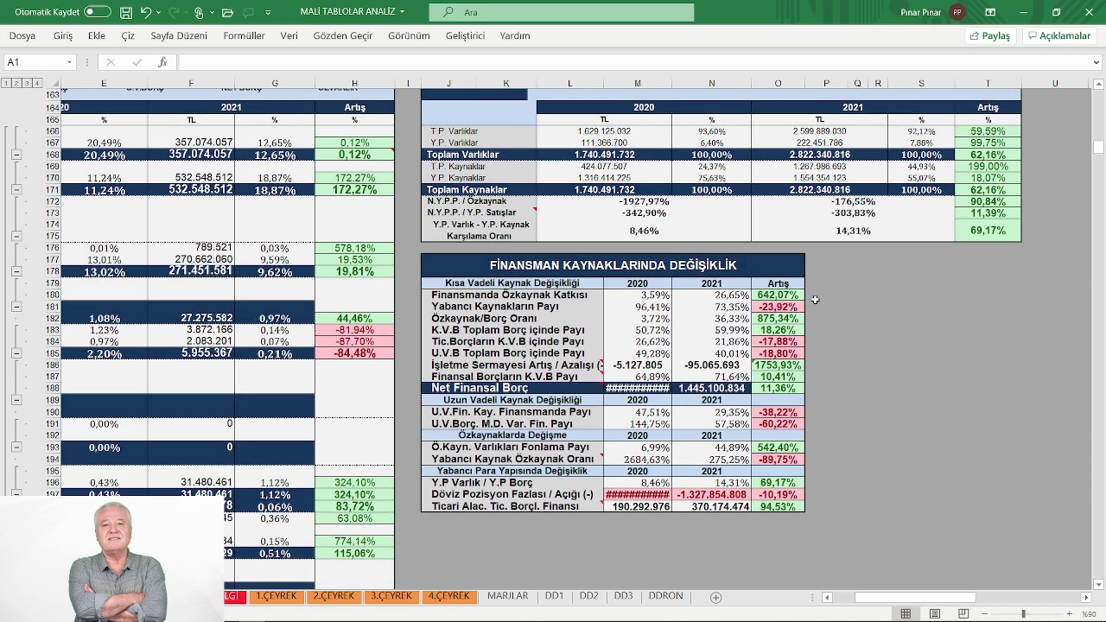
{"action": "scroll", "coordinate": [814, 299], "scroll_direction": "down", "scroll_amount": 1}
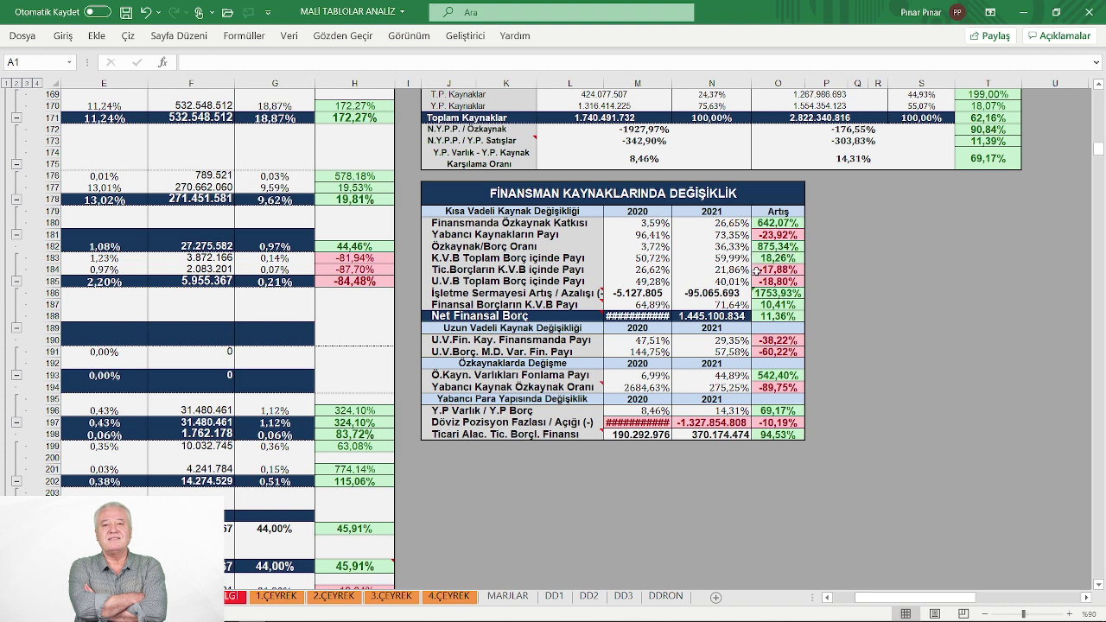
{"action": "scroll", "coordinate": [701, 301], "scroll_direction": "down", "scroll_amount": 1}
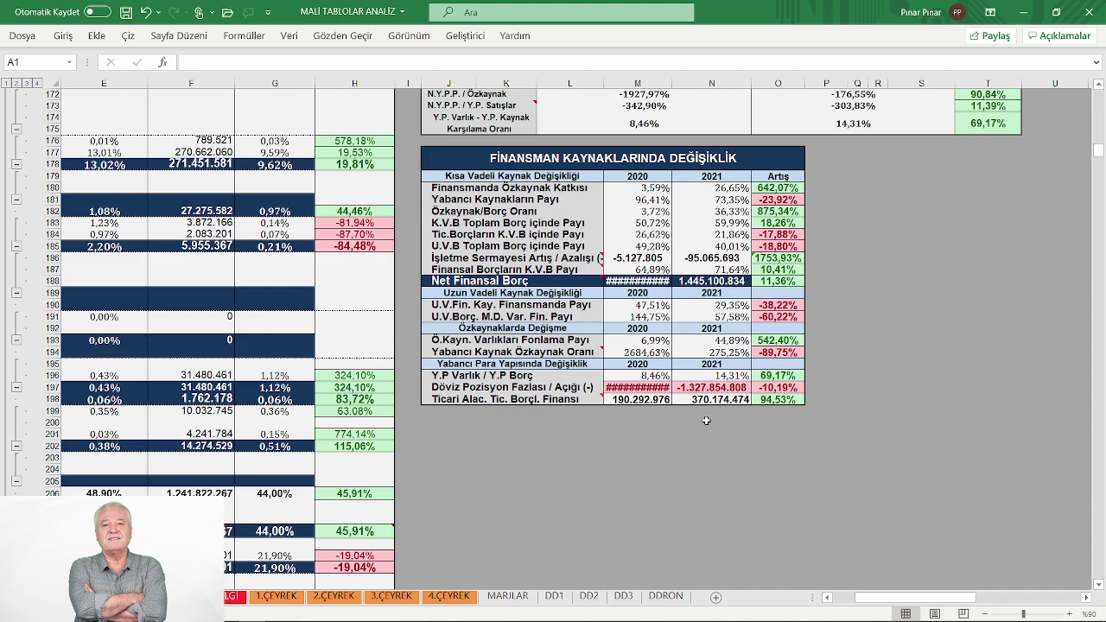
Step: Recheck the YABANCI PARA and financing source tables, and return to the main menu from the YABANCI PARA section
{"action": "scroll", "coordinate": [706, 420], "scroll_direction": "up", "scroll_amount": 7}
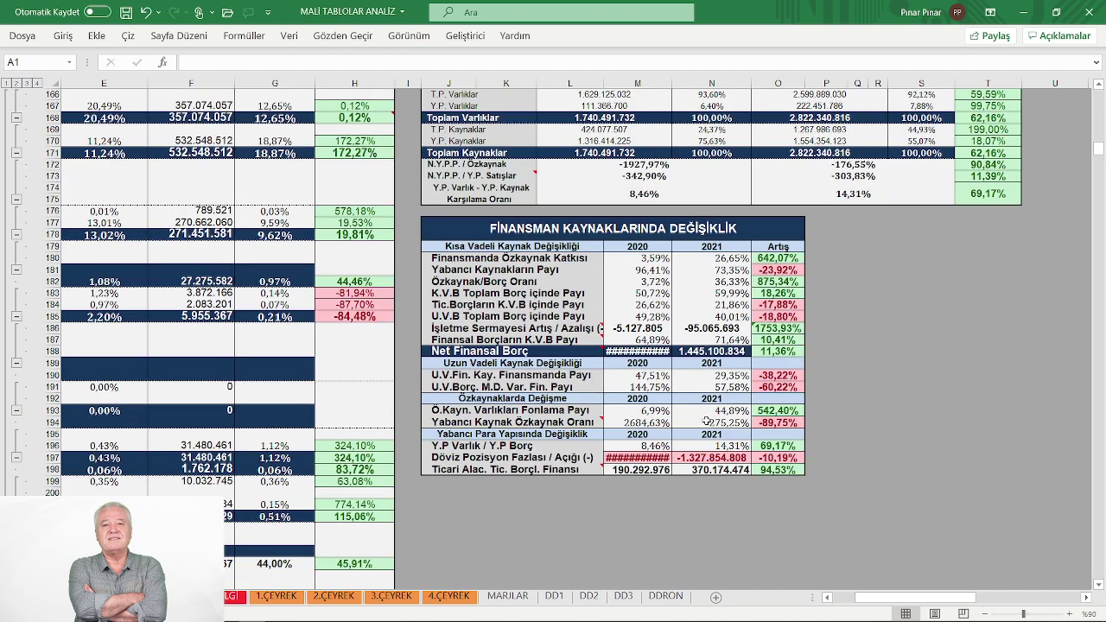
{"action": "scroll", "coordinate": [706, 419], "scroll_direction": "up", "scroll_amount": 2}
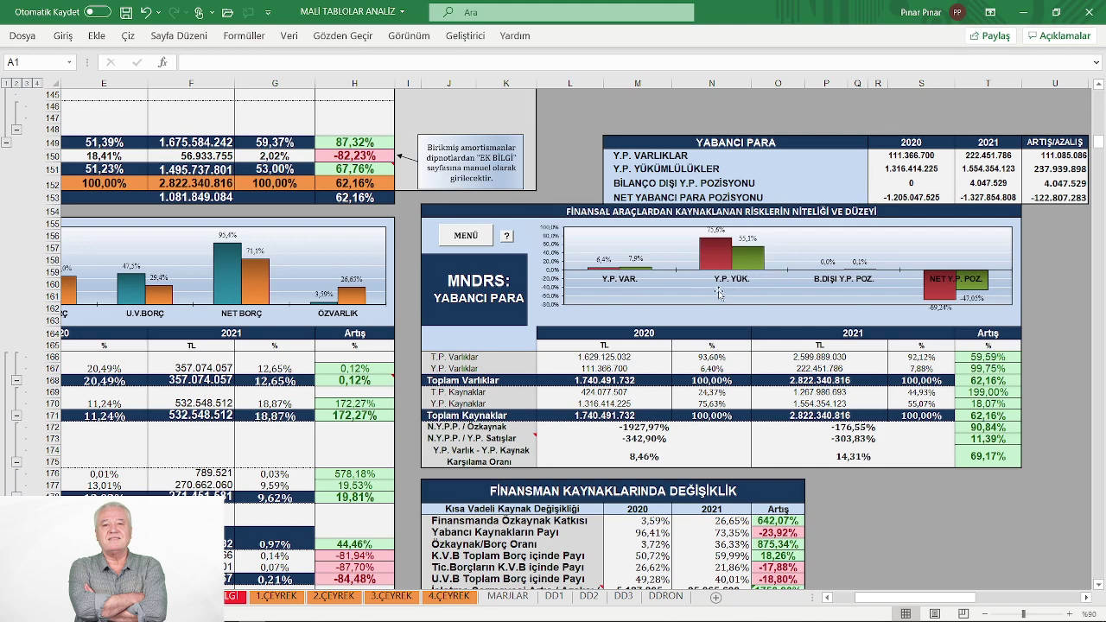
{"action": "scroll", "coordinate": [675, 333], "scroll_direction": "down", "scroll_amount": 1}
{"action": "scroll", "coordinate": [675, 332], "scroll_direction": "down", "scroll_amount": 5}
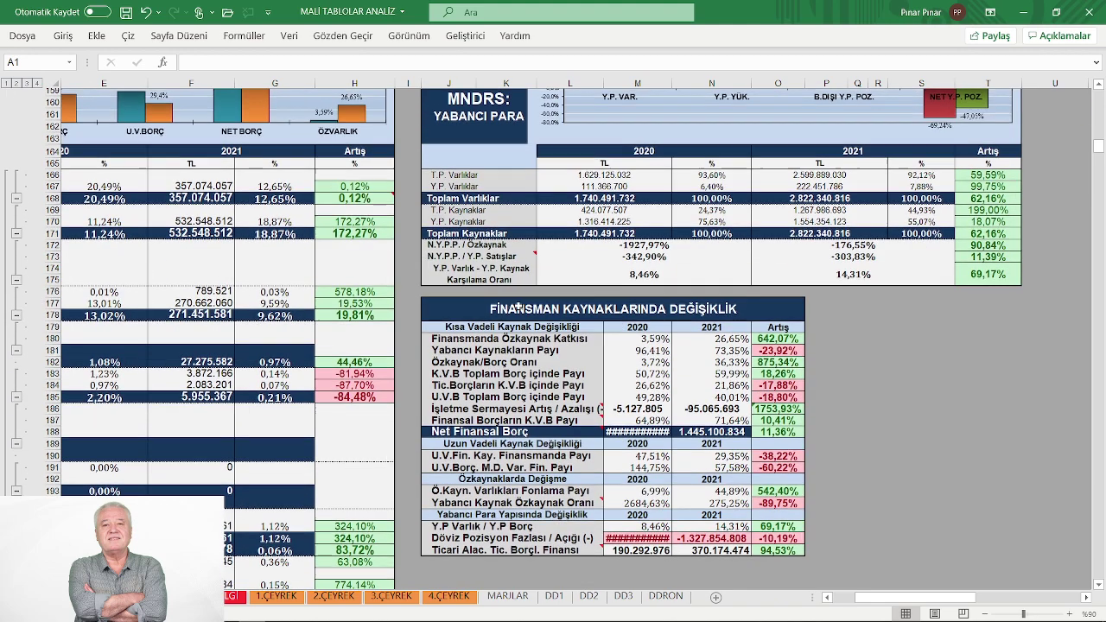
{"action": "scroll", "coordinate": [488, 259], "scroll_direction": "up", "scroll_amount": 3}
{"action": "left_click", "coordinate": [468, 164]}
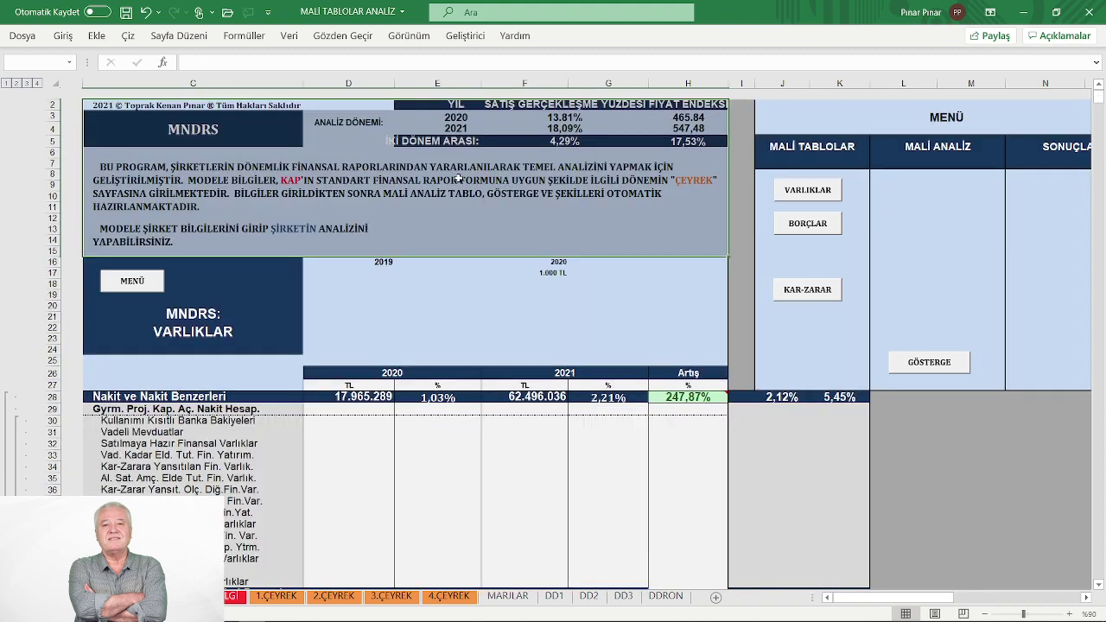
Step: Open the ÖZSERMAYE section from the main menu and examine its chart and equity items for 2020 and 2021
{"action": "left_click", "coordinate": [783, 292]}
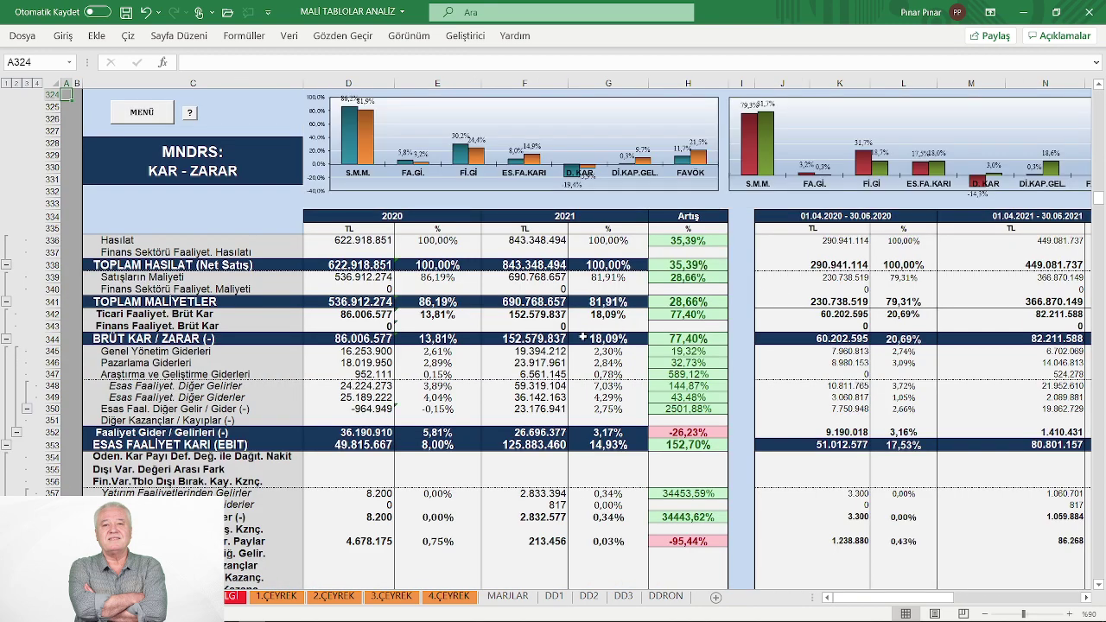
{"action": "left_click", "coordinate": [146, 115]}
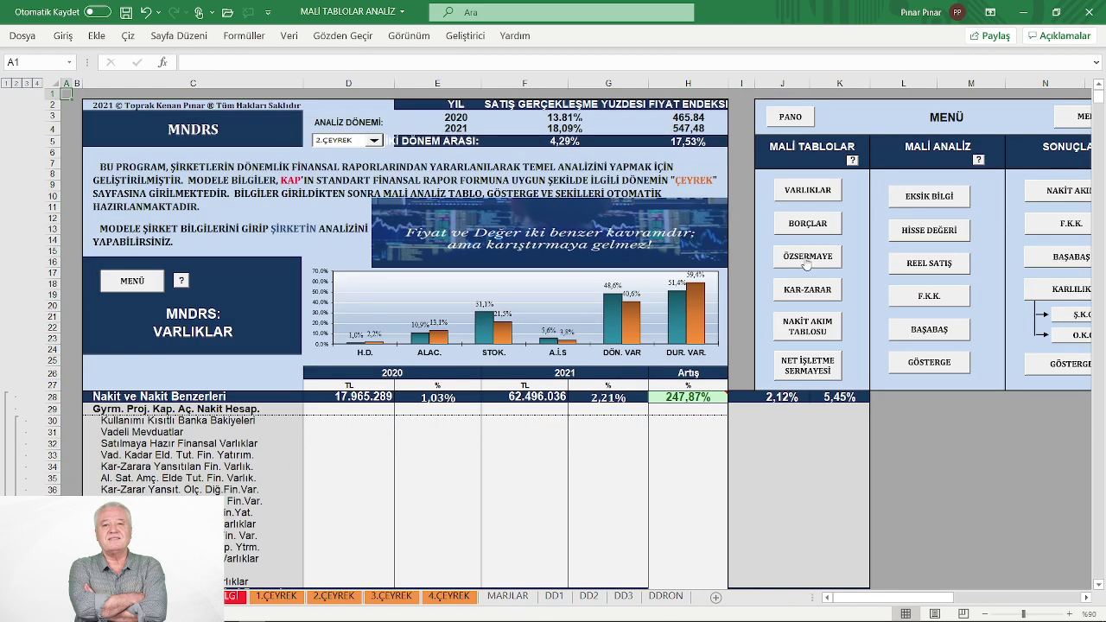
{"action": "left_click", "coordinate": [803, 259]}
{"action": "scroll", "coordinate": [570, 294], "scroll_direction": "up", "scroll_amount": 2}
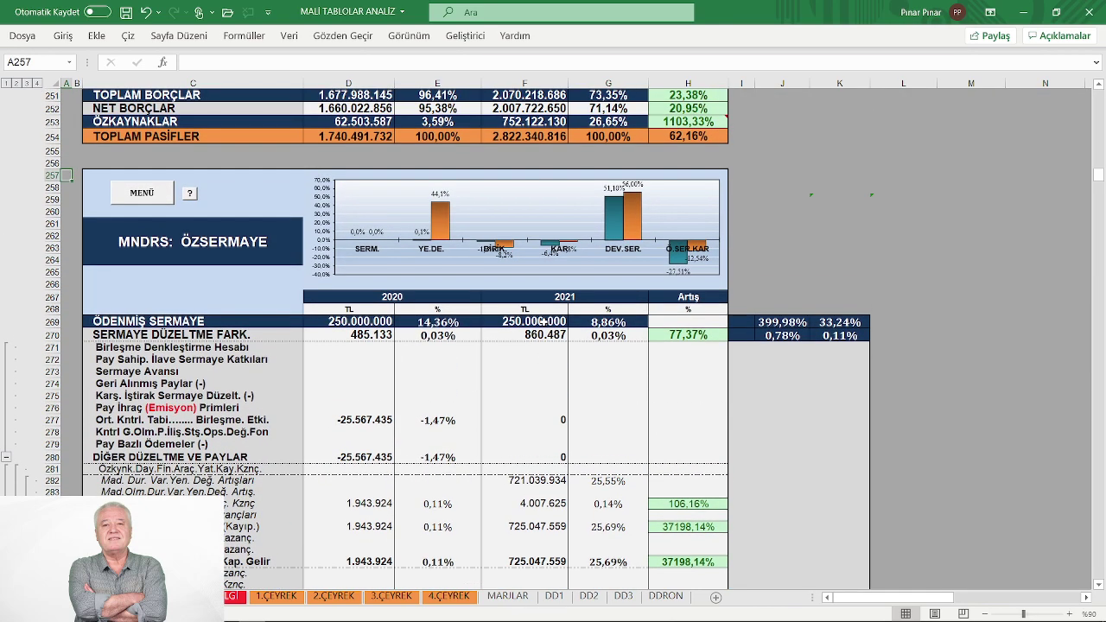
{"action": "scroll", "coordinate": [545, 322], "scroll_direction": "down", "scroll_amount": 1}
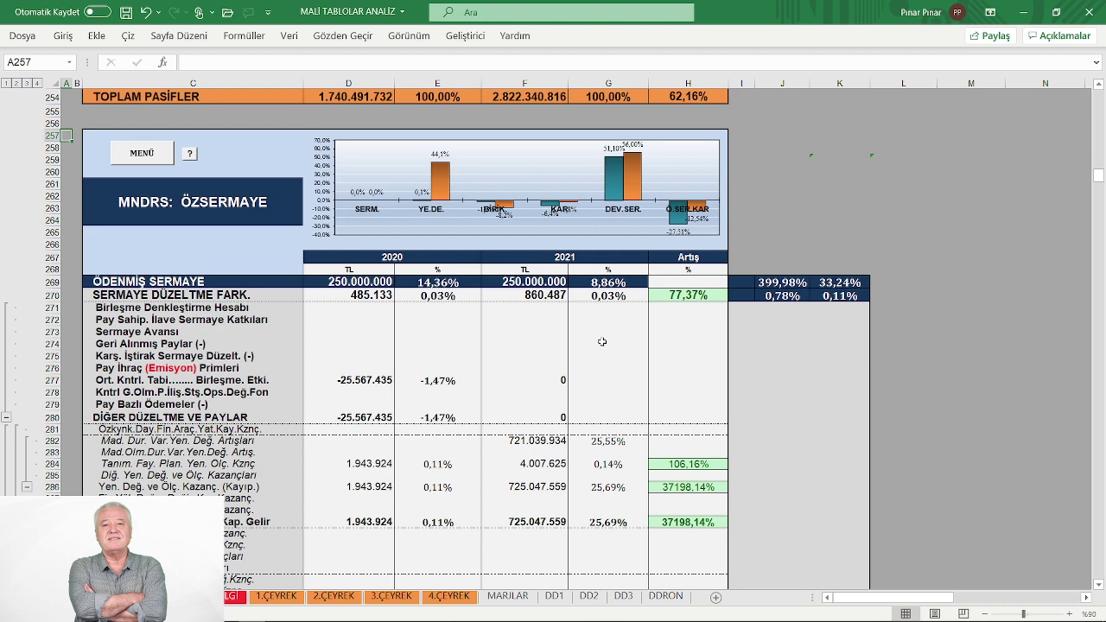
Step: Examine the remaining ÖZSERMAYE items through TOPLAM ÖZKAYNAKLAR and the BİLANÇO DENGESİ check for 2020 and 2021
{"action": "scroll", "coordinate": [602, 342], "scroll_direction": "down", "scroll_amount": 10}
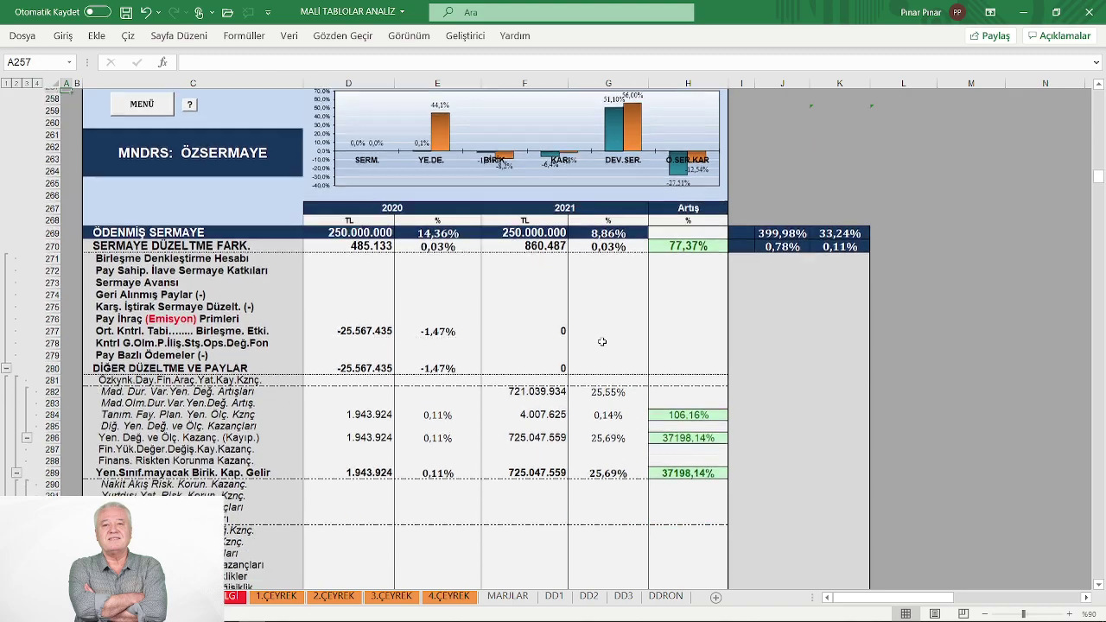
{"action": "scroll", "coordinate": [602, 342], "scroll_direction": "down", "scroll_amount": 7}
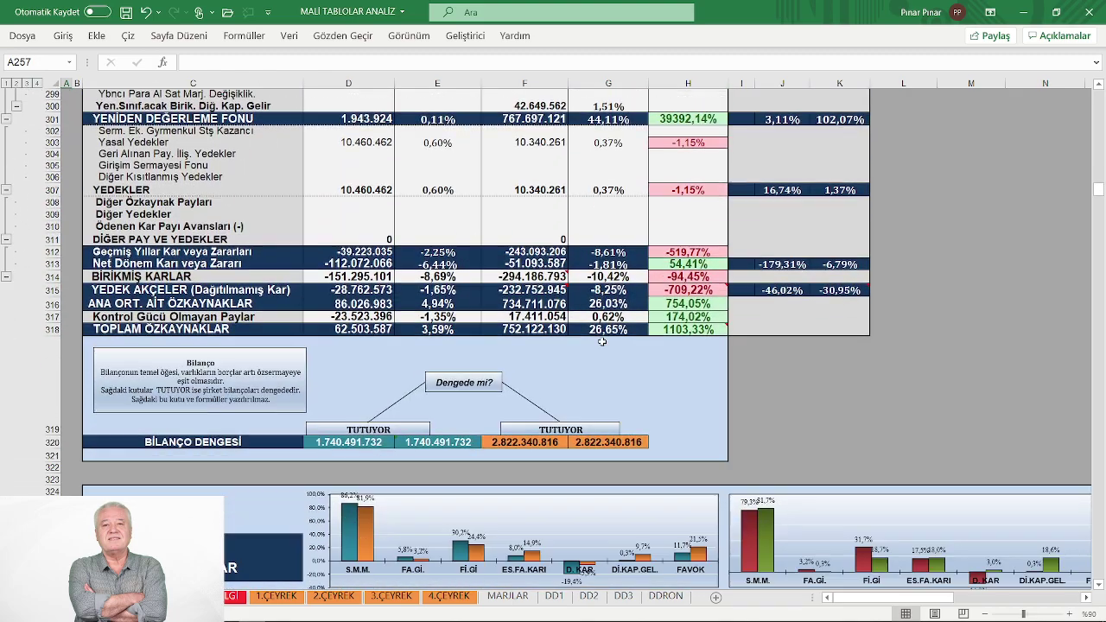
{"action": "scroll", "coordinate": [602, 342], "scroll_direction": "down", "scroll_amount": 5}
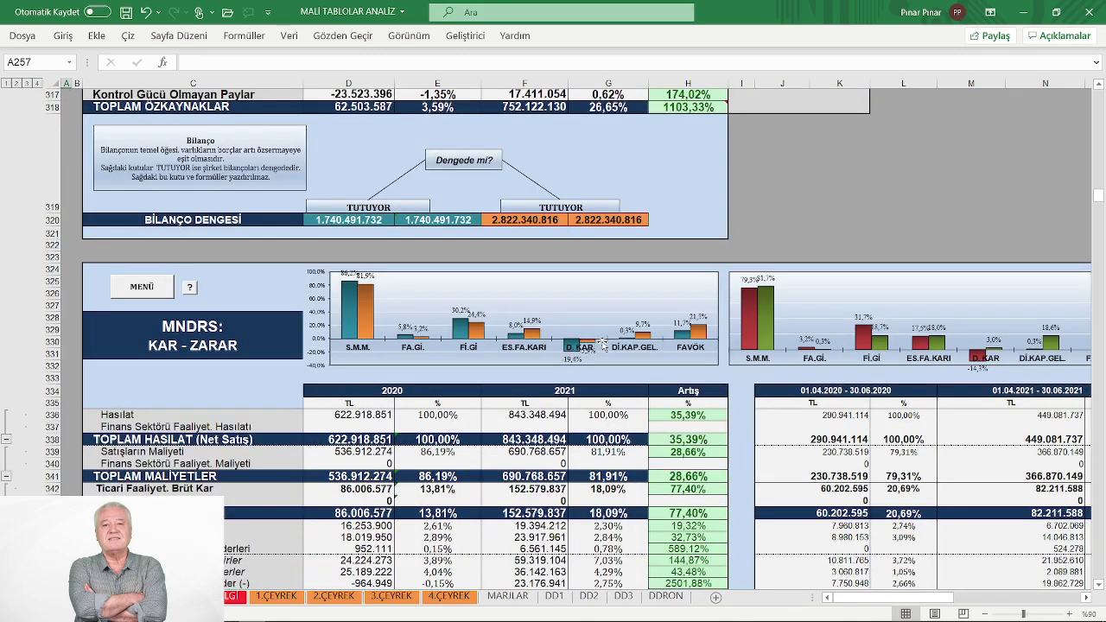
Step: Examine the MNDRS: KAR - ZARAR charts and the income statement items from Hasılat to FAVÖK for 2020 and 2021
{"action": "scroll", "coordinate": [602, 344], "scroll_direction": "down", "scroll_amount": 2}
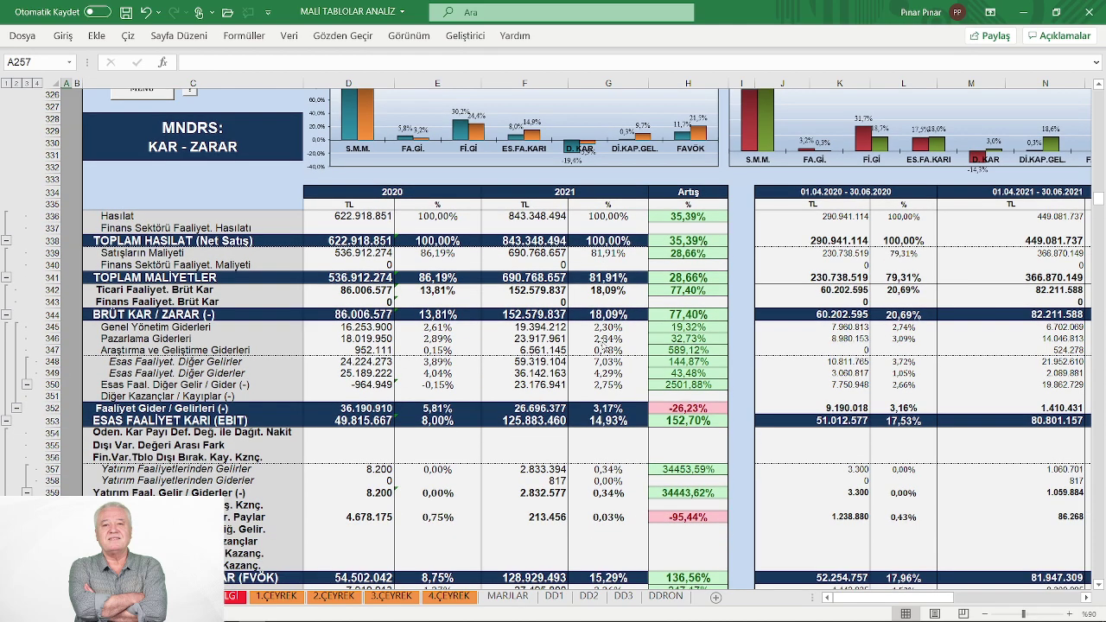
{"action": "scroll", "coordinate": [602, 344], "scroll_direction": "up", "scroll_amount": 2}
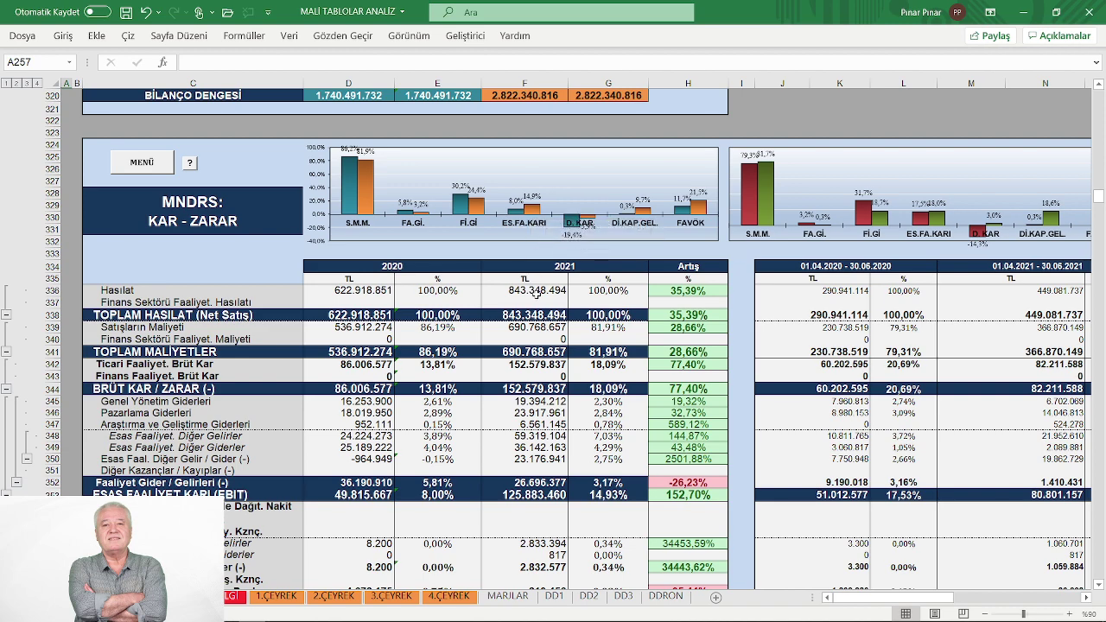
{"action": "scroll", "coordinate": [537, 294], "scroll_direction": "down", "scroll_amount": 3}
{"action": "scroll", "coordinate": [221, 136], "scroll_direction": "up", "scroll_amount": 1}
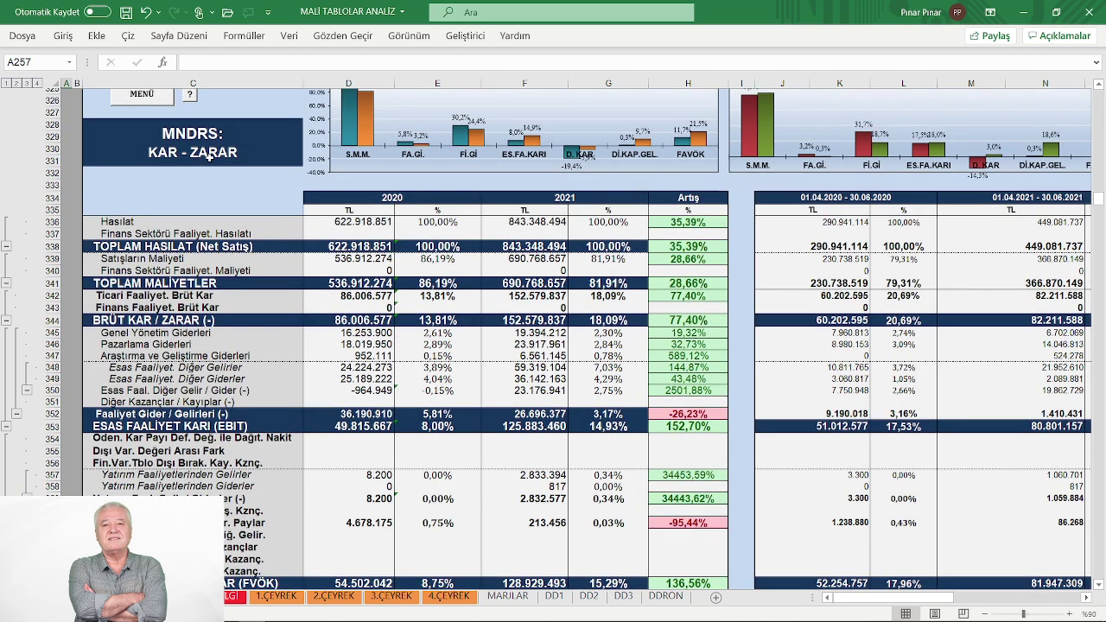
{"action": "scroll", "coordinate": [199, 155], "scroll_direction": "up", "scroll_amount": 1}
{"action": "scroll", "coordinate": [470, 326], "scroll_direction": "down", "scroll_amount": 16}
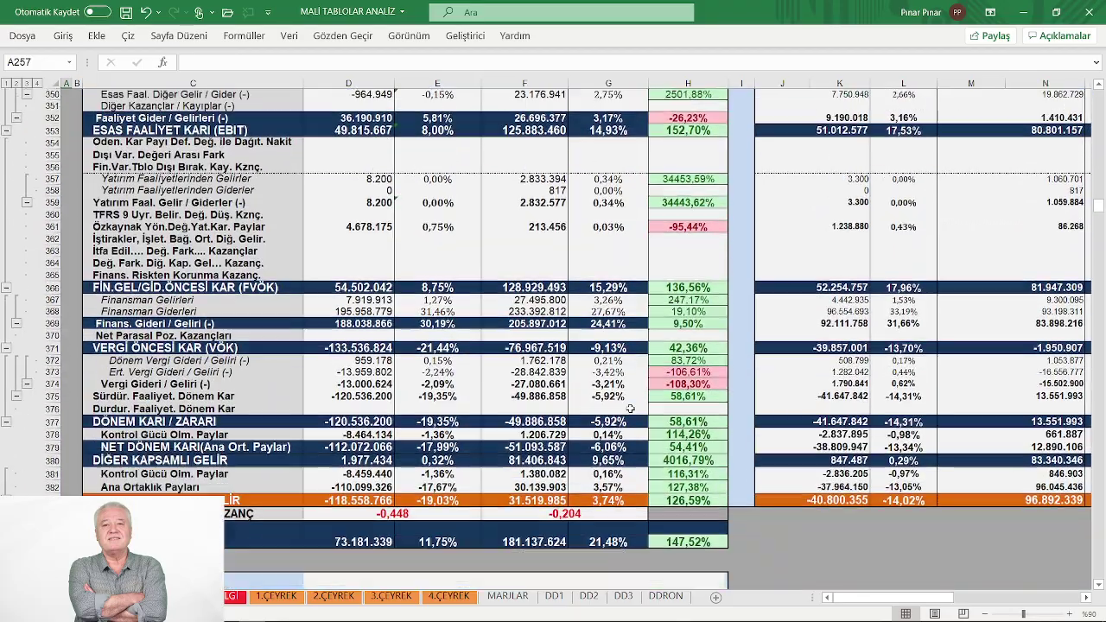
Step: Examine the MNDRS: NAKİT AKIM TABLOSU section and the KAR ORANLARI table beside it with its explanatory notes
{"action": "scroll", "coordinate": [631, 413], "scroll_direction": "down", "scroll_amount": 6}
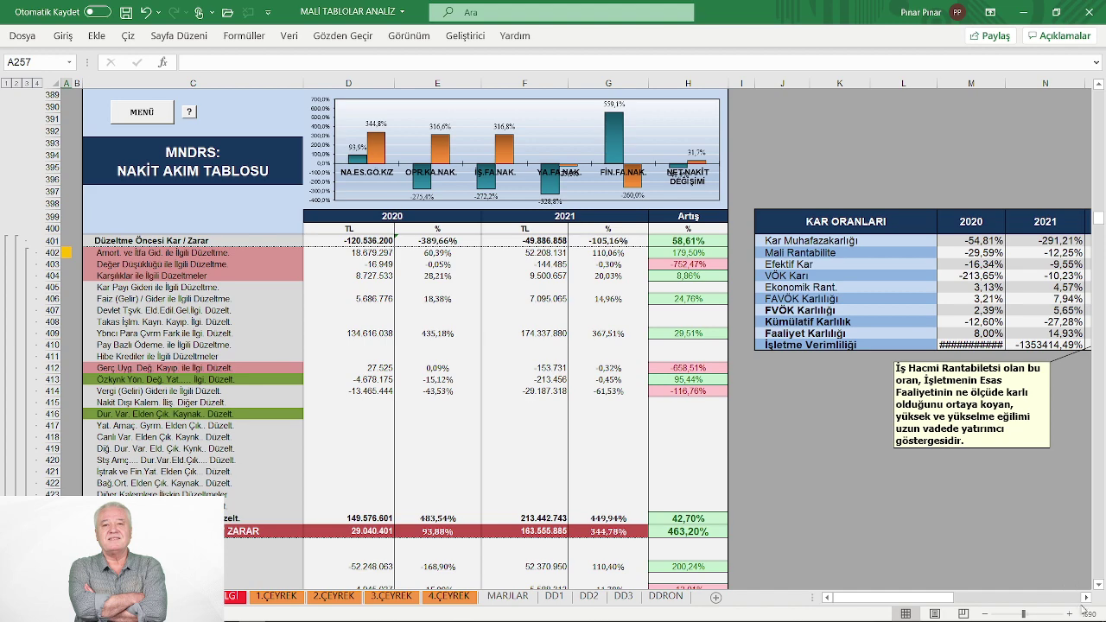
{"action": "left_click", "coordinate": [1088, 598]}
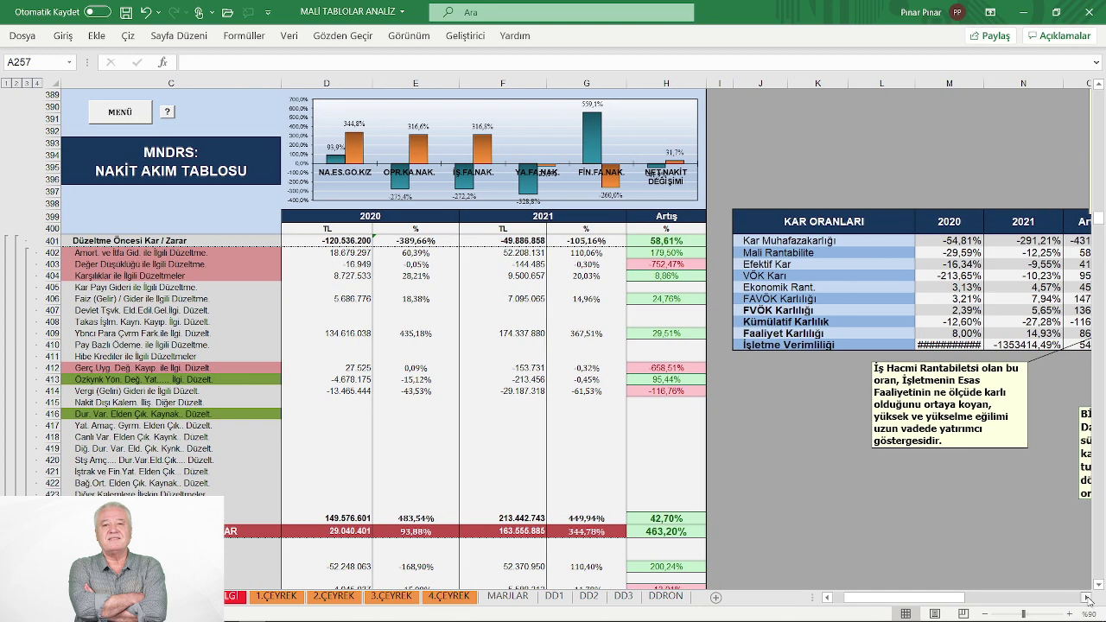
{"action": "left_click", "coordinate": [1088, 599]}
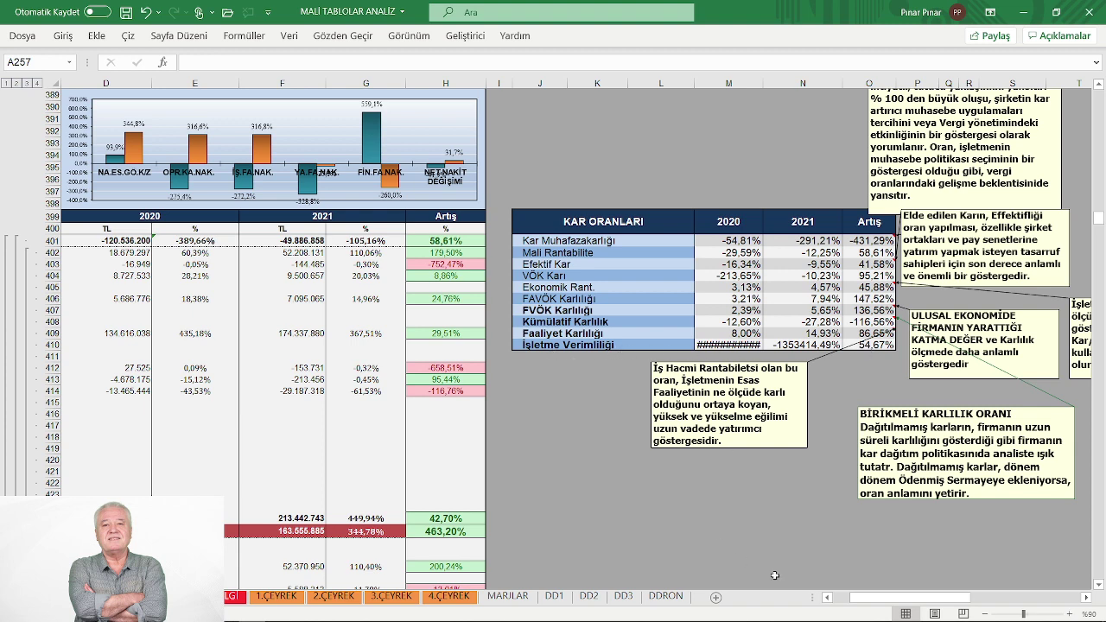
{"action": "scroll", "coordinate": [529, 355], "scroll_direction": "up", "scroll_amount": 3}
{"action": "scroll", "coordinate": [530, 355], "scroll_direction": "left", "scroll_amount": 3}
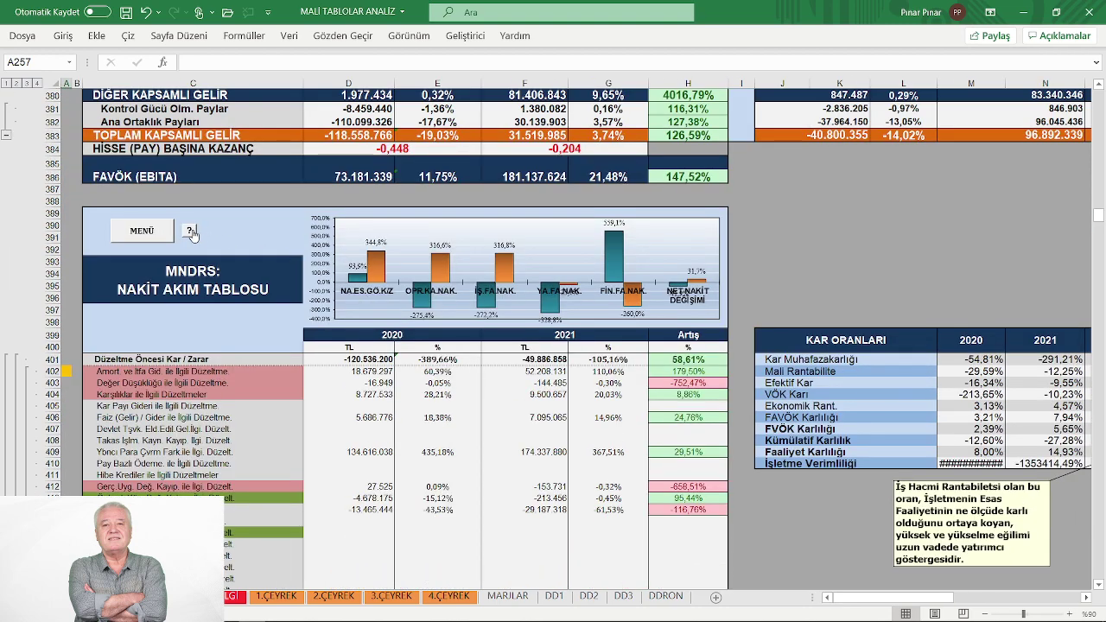
Step: Open the evaluation linked to NAKİT AKIM TABLOSU and read the NAKİT (PARA) AKIM DEĞERLEME ratios and comments
{"action": "left_click", "coordinate": [190, 231]}
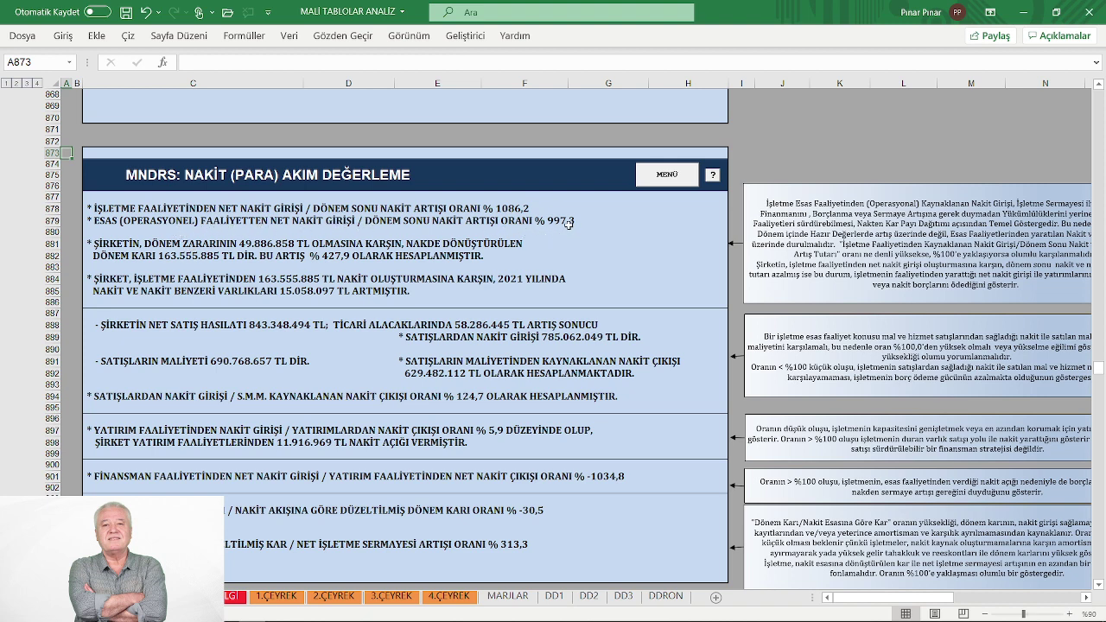
{"action": "scroll", "coordinate": [568, 223], "scroll_direction": "down", "scroll_amount": 1}
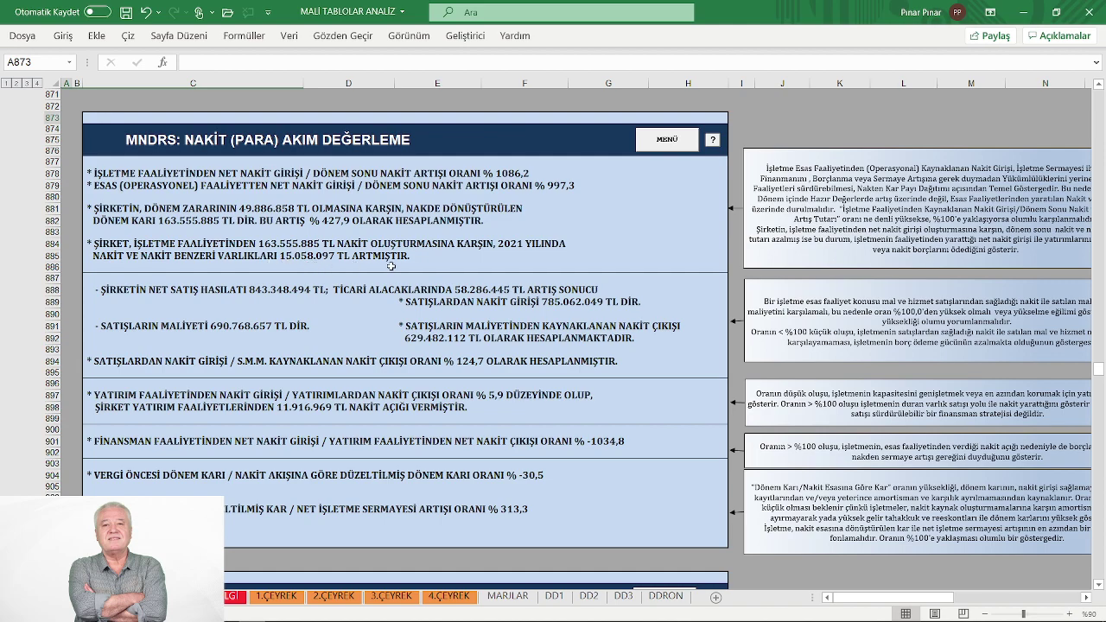
{"action": "scroll", "coordinate": [391, 267], "scroll_direction": "down", "scroll_amount": 1}
{"action": "scroll", "coordinate": [392, 267], "scroll_direction": "down", "scroll_amount": 2}
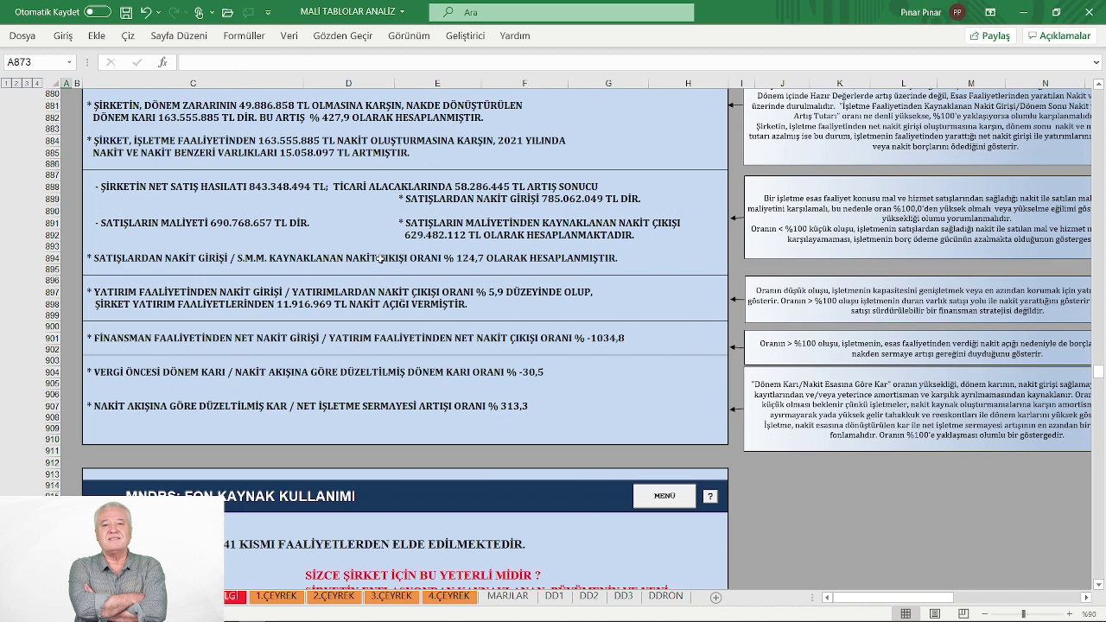
{"action": "scroll", "coordinate": [354, 260], "scroll_direction": "down", "scroll_amount": 2}
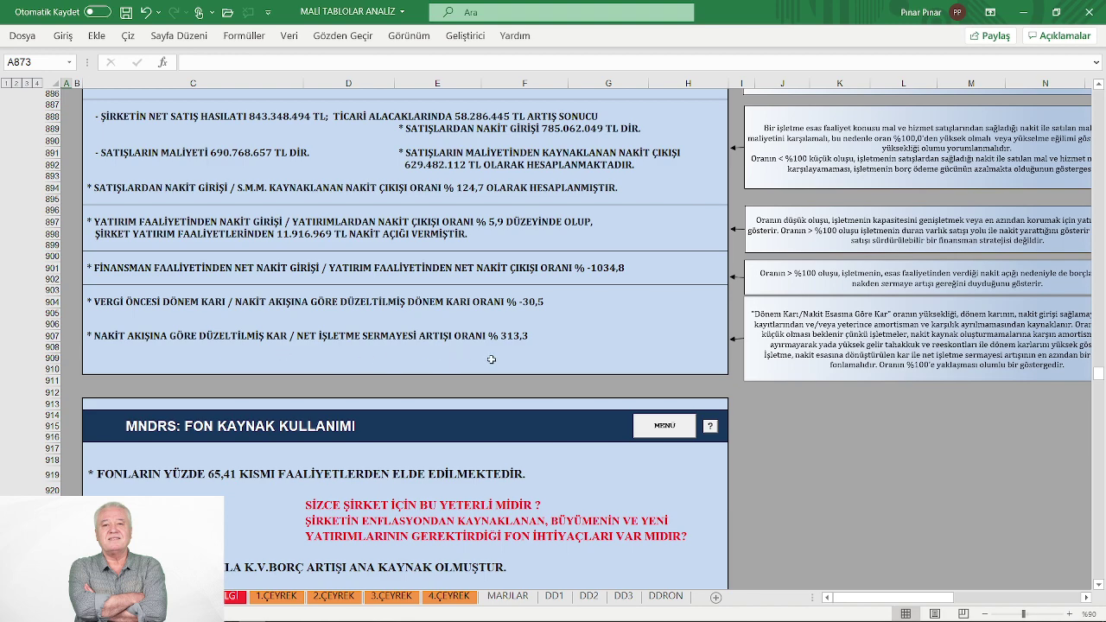
Step: Read the MNDRS: FON KAYNAK KULLANIMI evaluation about the main sources of funds and its questions on their adequacy
{"action": "scroll", "coordinate": [537, 354], "scroll_direction": "down", "scroll_amount": 3}
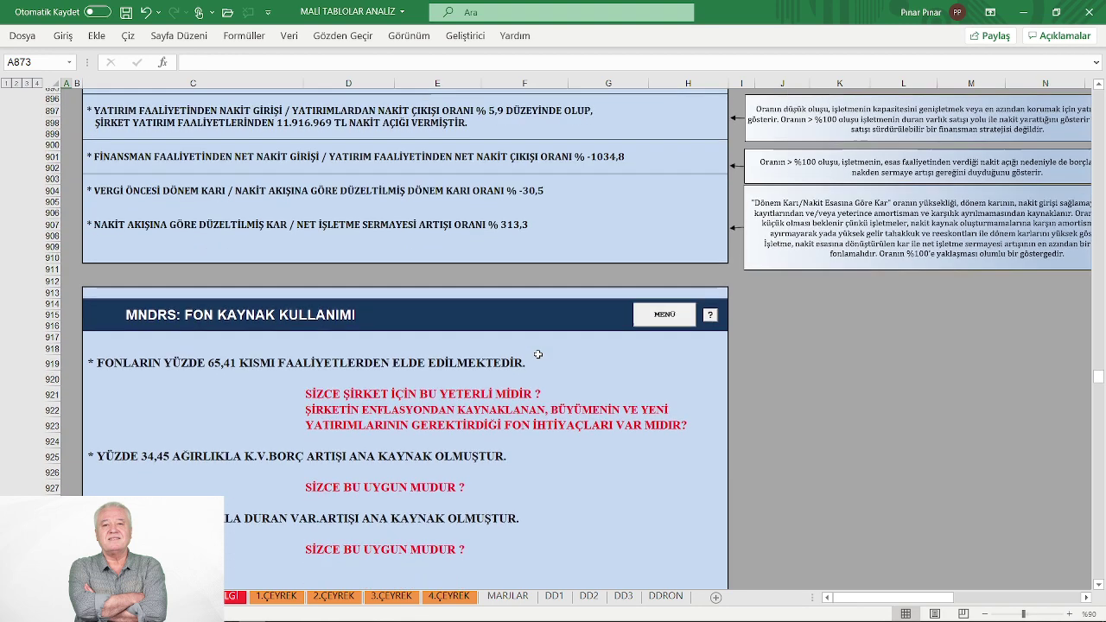
{"action": "scroll", "coordinate": [538, 354], "scroll_direction": "down", "scroll_amount": 3}
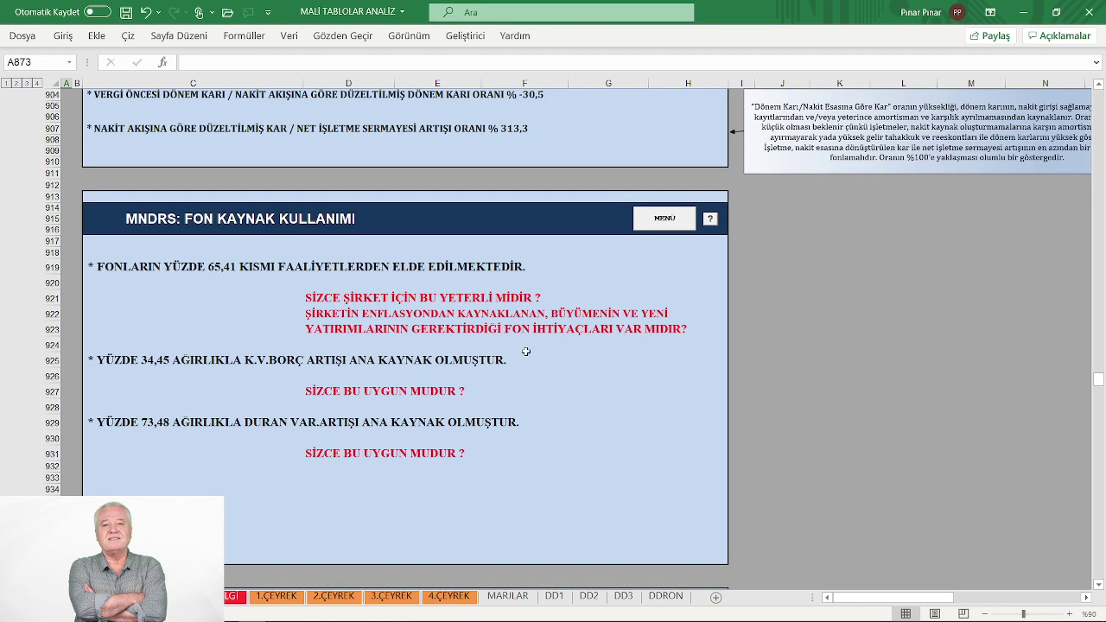
{"action": "scroll", "coordinate": [526, 351], "scroll_direction": "down", "scroll_amount": 1}
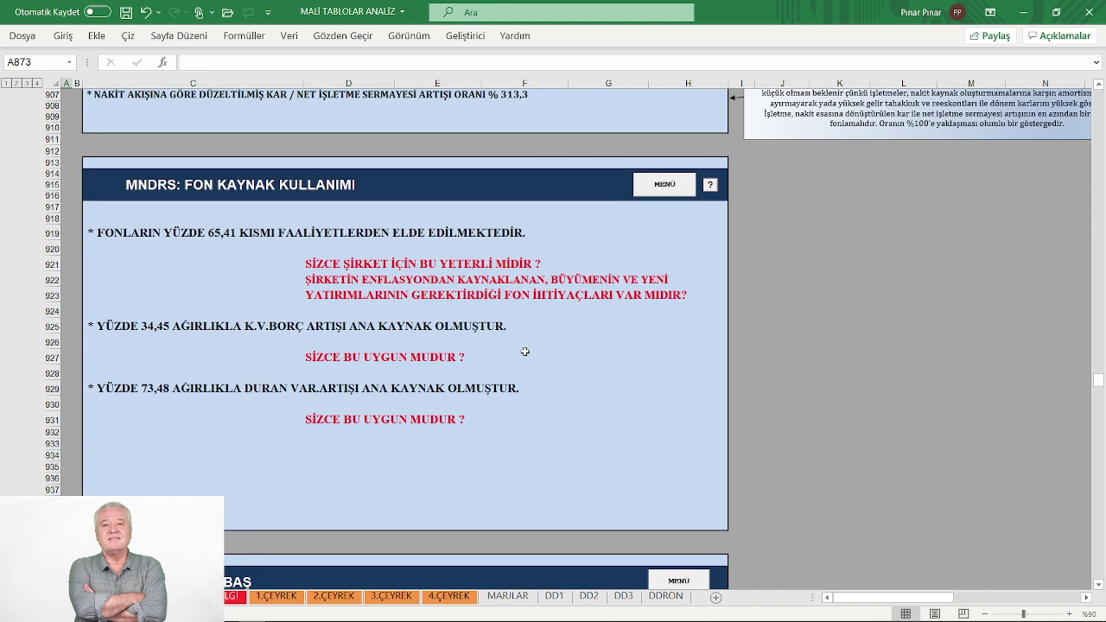
{"action": "scroll", "coordinate": [525, 351], "scroll_direction": "down", "scroll_amount": 1}
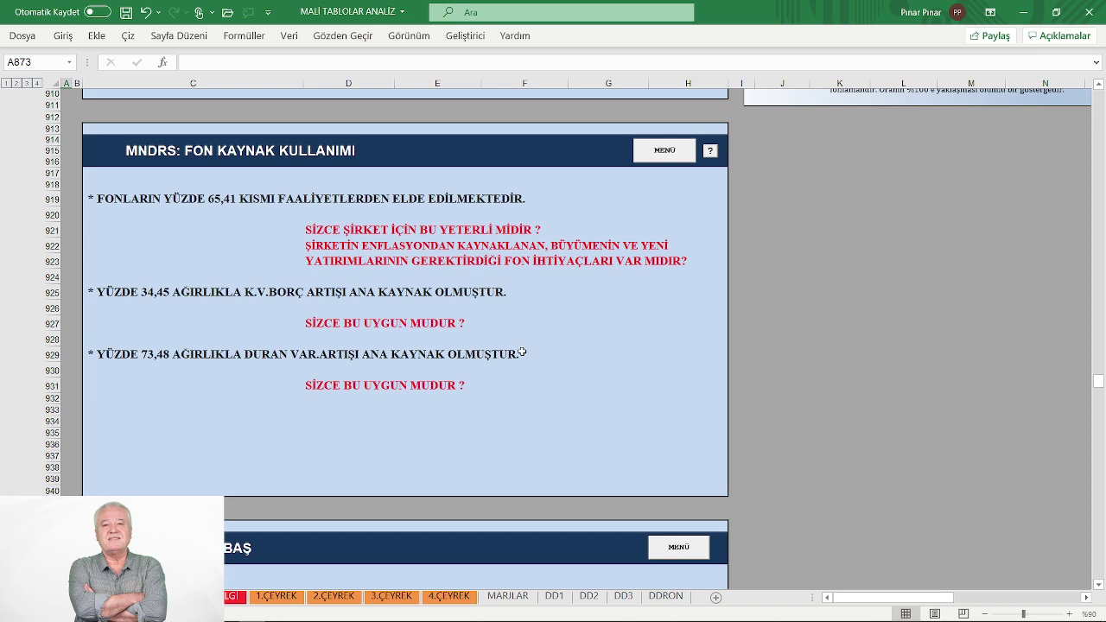
Step: Open the NET İŞLETME SERMAYESİ section from the main menu, examine its source and use tables, and return to the menu
{"action": "left_click", "coordinate": [669, 156]}
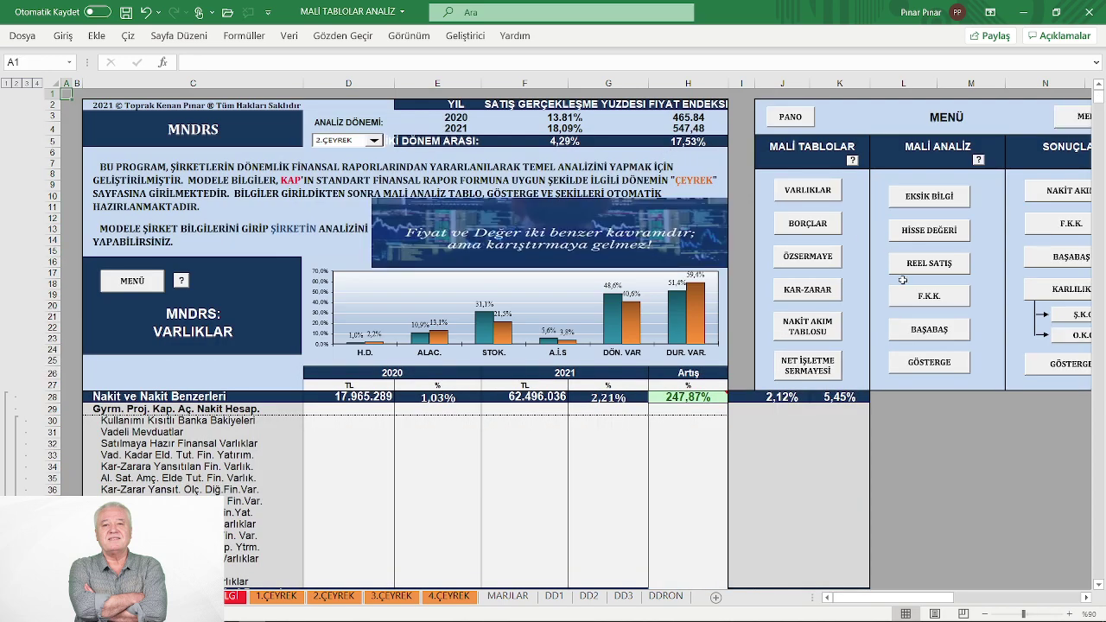
{"action": "left_click", "coordinate": [795, 372]}
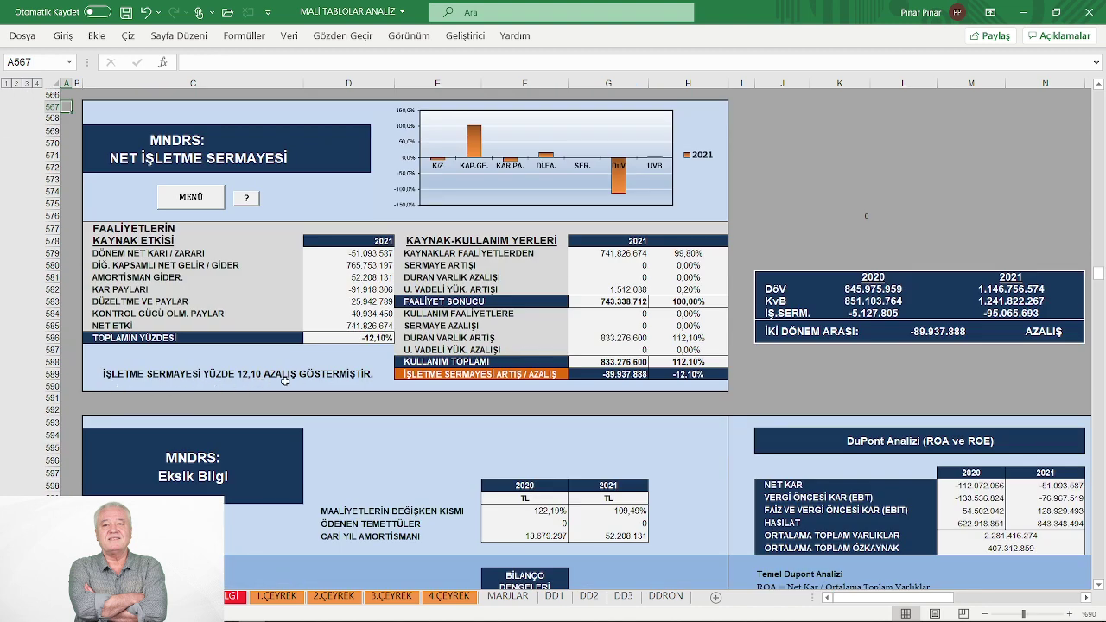
{"action": "left_click", "coordinate": [191, 200]}
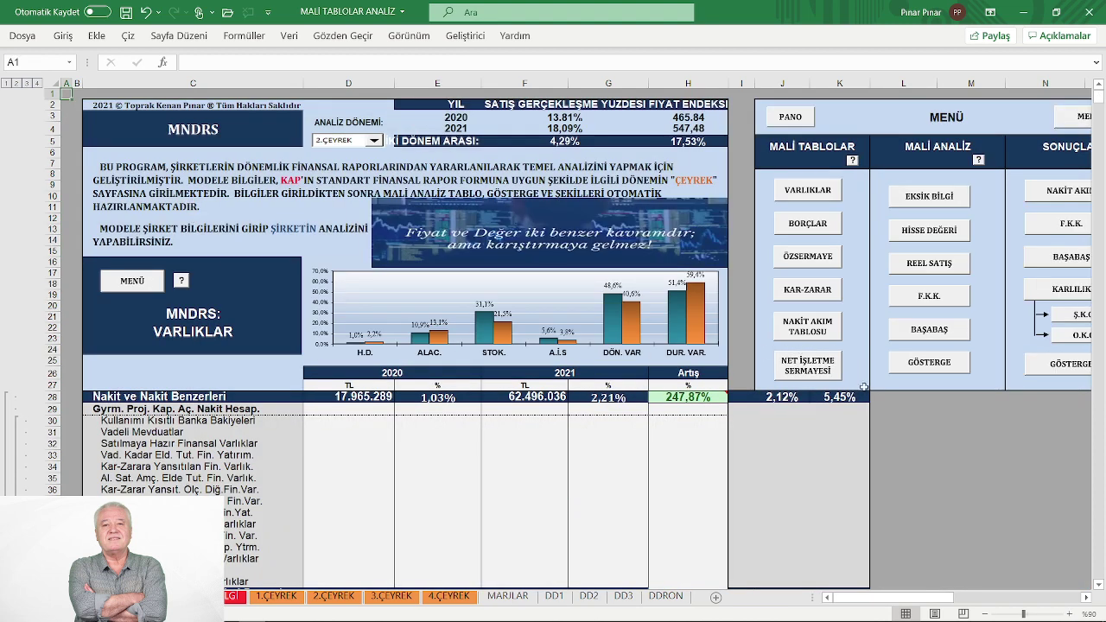
Step: Open the GÖSTERGE section from the main menu and examine the LİKİDİTE ORANLARI and FAALİYET ORANLARI for 2020 and 2021
{"action": "left_click", "coordinate": [922, 365]}
{"action": "scroll", "coordinate": [704, 357], "scroll_direction": "down", "scroll_amount": 1}
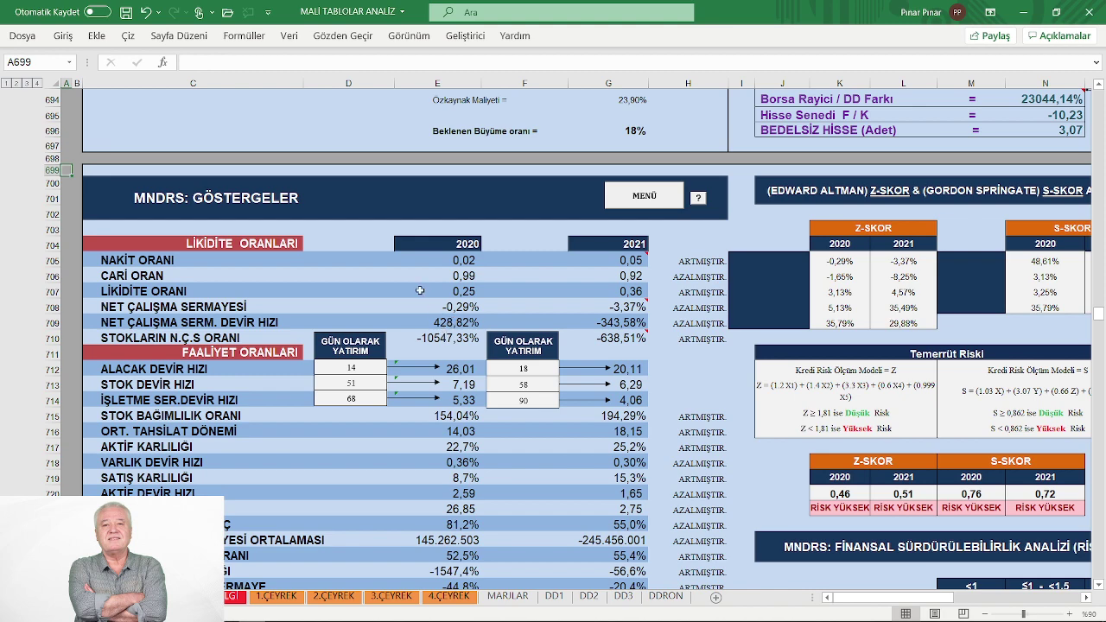
{"action": "scroll", "coordinate": [498, 298], "scroll_direction": "down", "scroll_amount": 1}
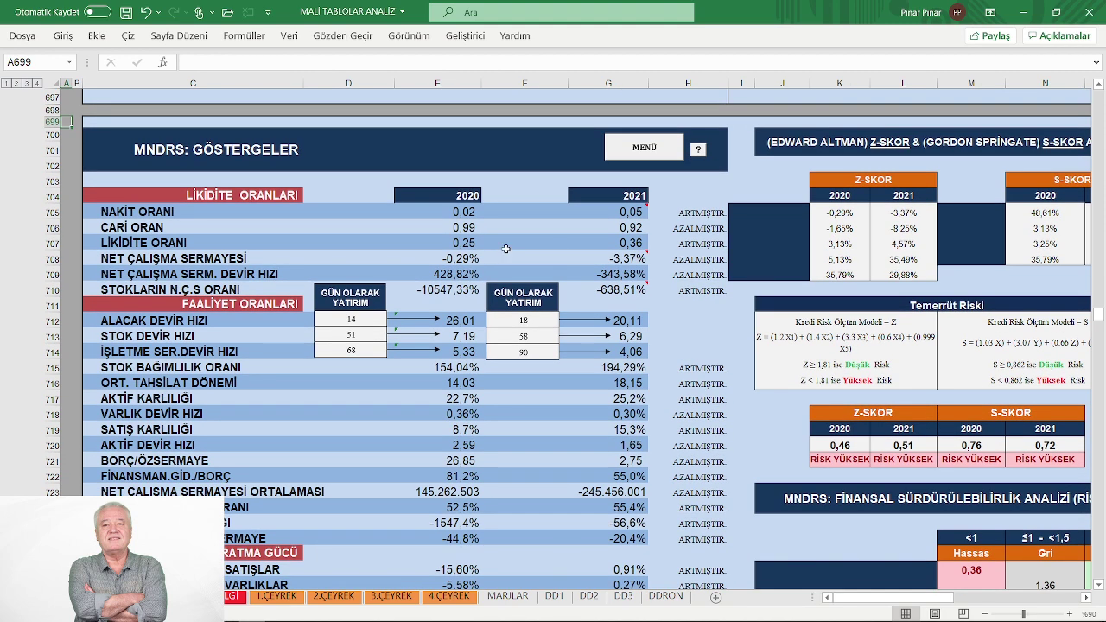
{"action": "scroll", "coordinate": [510, 289], "scroll_direction": "down", "scroll_amount": 2}
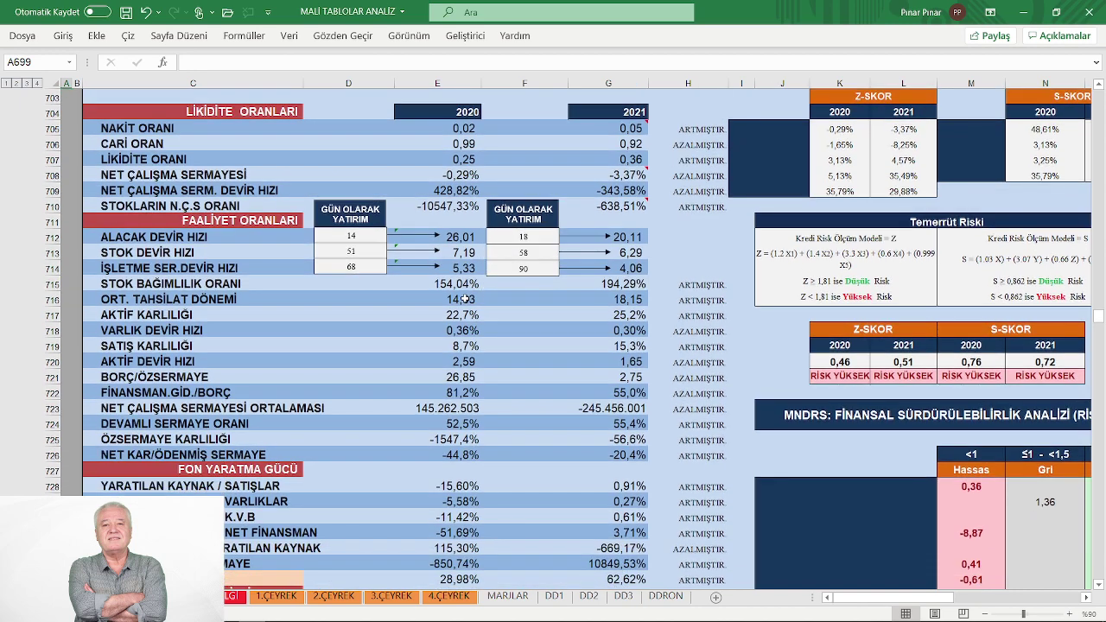
{"action": "scroll", "coordinate": [465, 298], "scroll_direction": "down", "scroll_amount": 1}
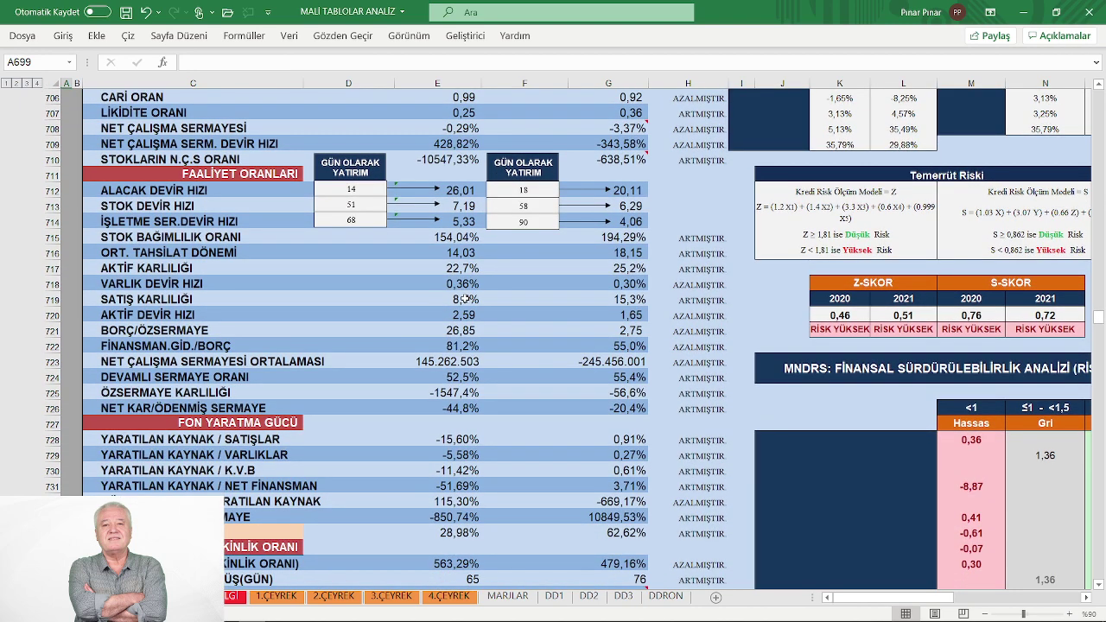
Step: Examine the FON YARATMA GÜCÜ, ETKİNLİK ORANI, BÜYÜME ORANLARI and KARLILIK ORANLARI indicators, and return to the main menu
{"action": "scroll", "coordinate": [465, 298], "scroll_direction": "down", "scroll_amount": 3}
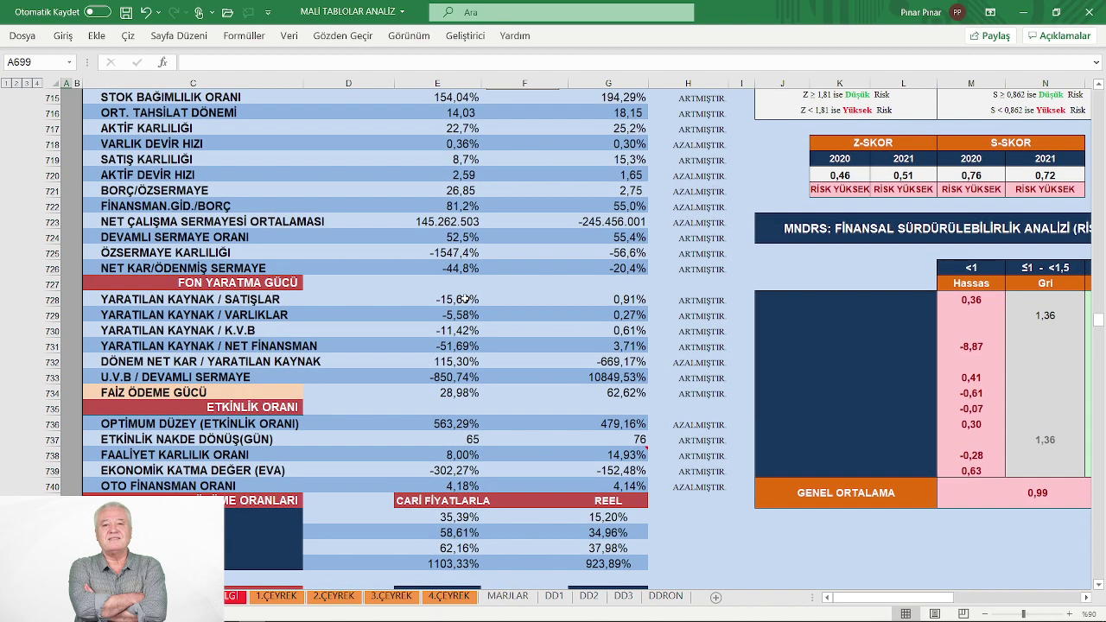
{"action": "scroll", "coordinate": [465, 298], "scroll_direction": "down", "scroll_amount": 1}
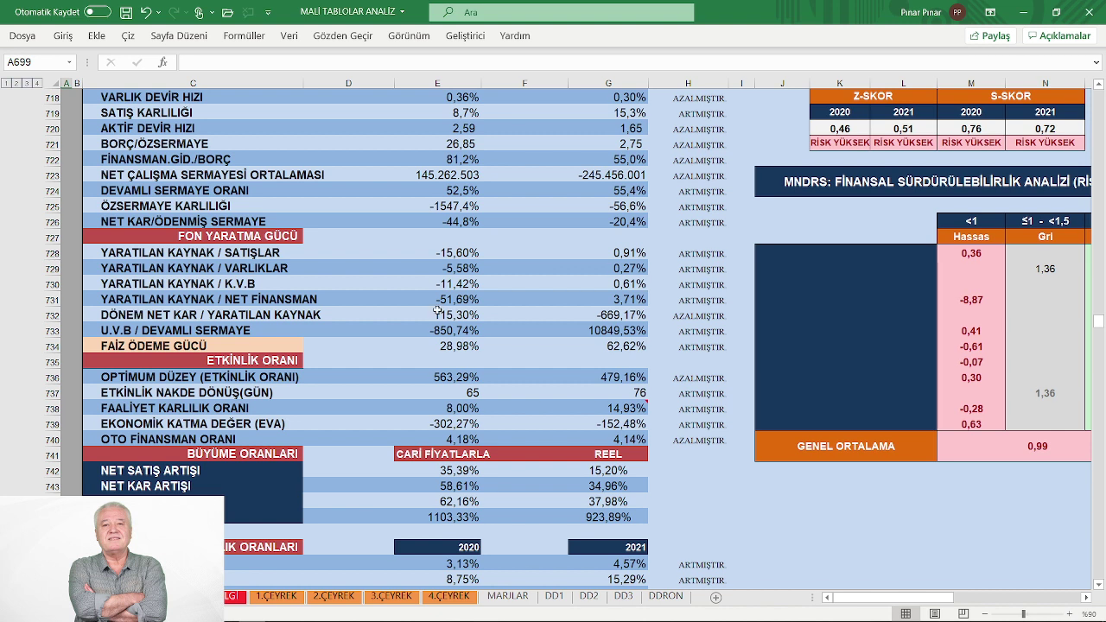
{"action": "scroll", "coordinate": [488, 358], "scroll_direction": "down", "scroll_amount": 2}
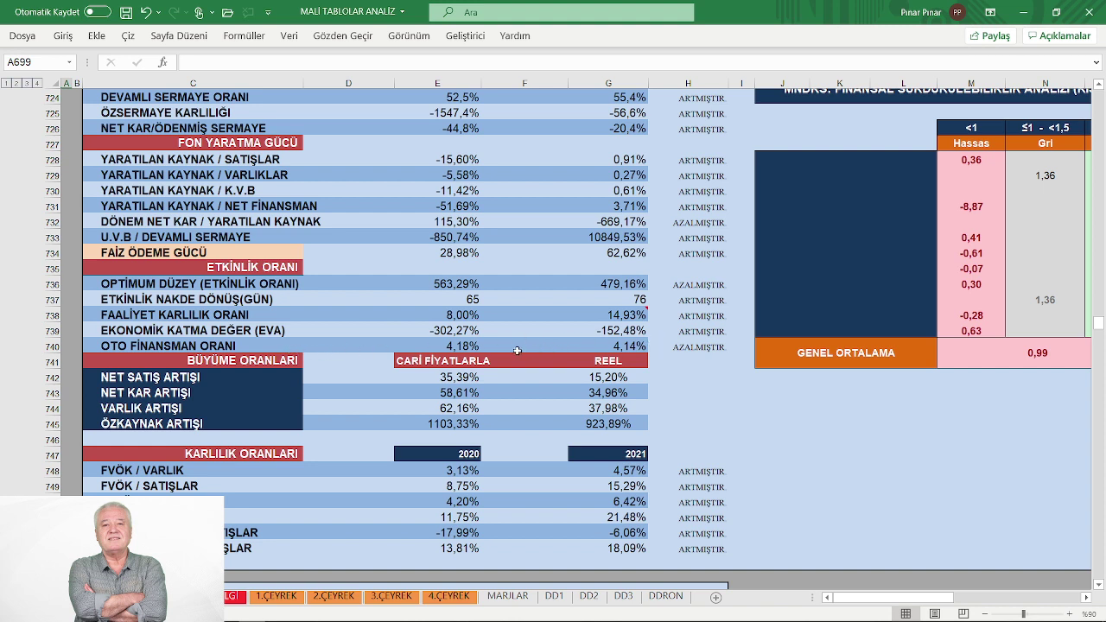
{"action": "scroll", "coordinate": [516, 350], "scroll_direction": "down", "scroll_amount": 1}
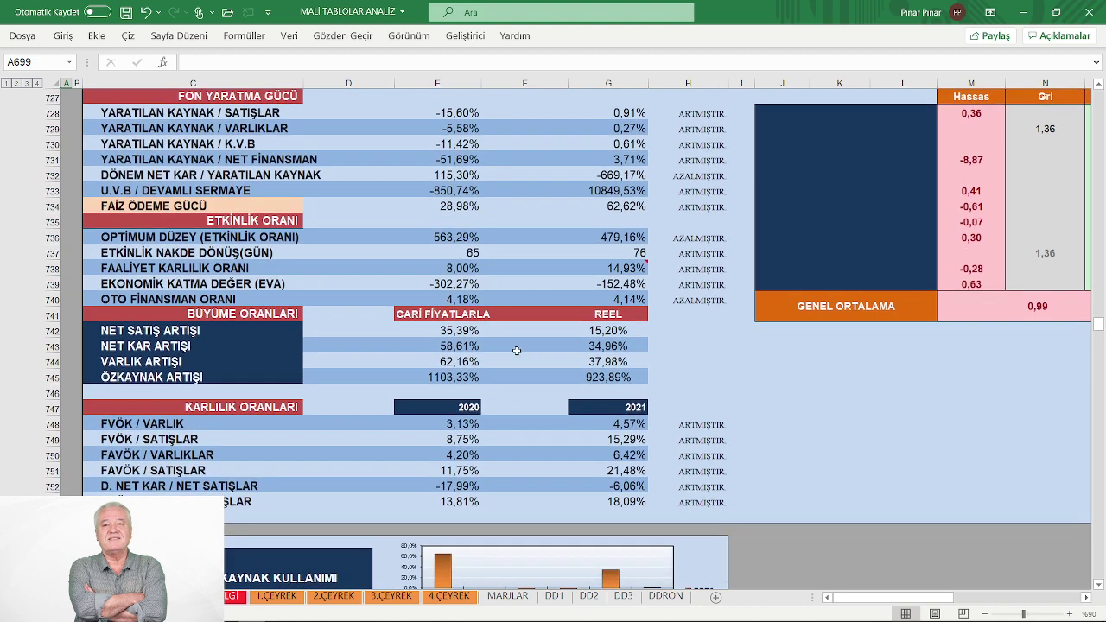
{"action": "scroll", "coordinate": [516, 350], "scroll_direction": "down", "scroll_amount": 2}
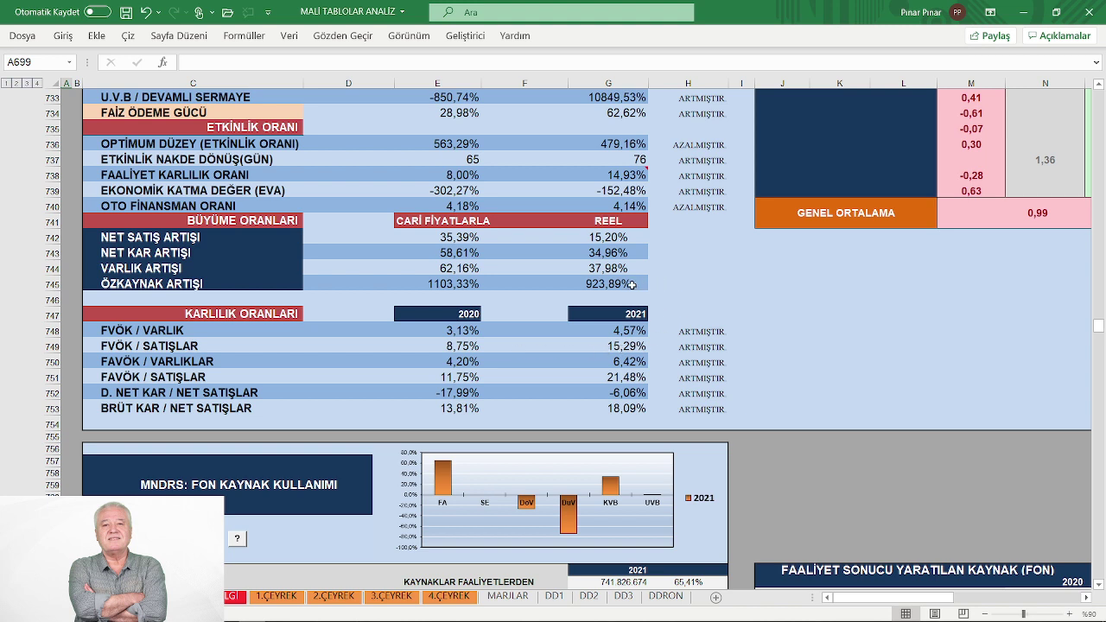
{"action": "scroll", "coordinate": [575, 325], "scroll_direction": "down", "scroll_amount": 1}
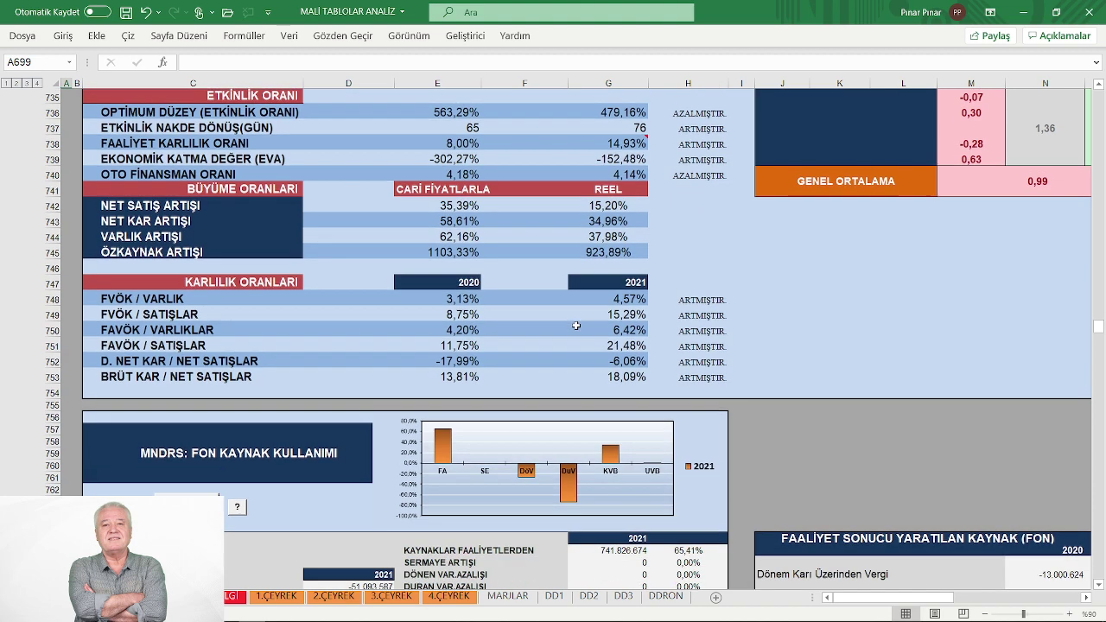
{"action": "scroll", "coordinate": [575, 326], "scroll_direction": "down", "scroll_amount": 1}
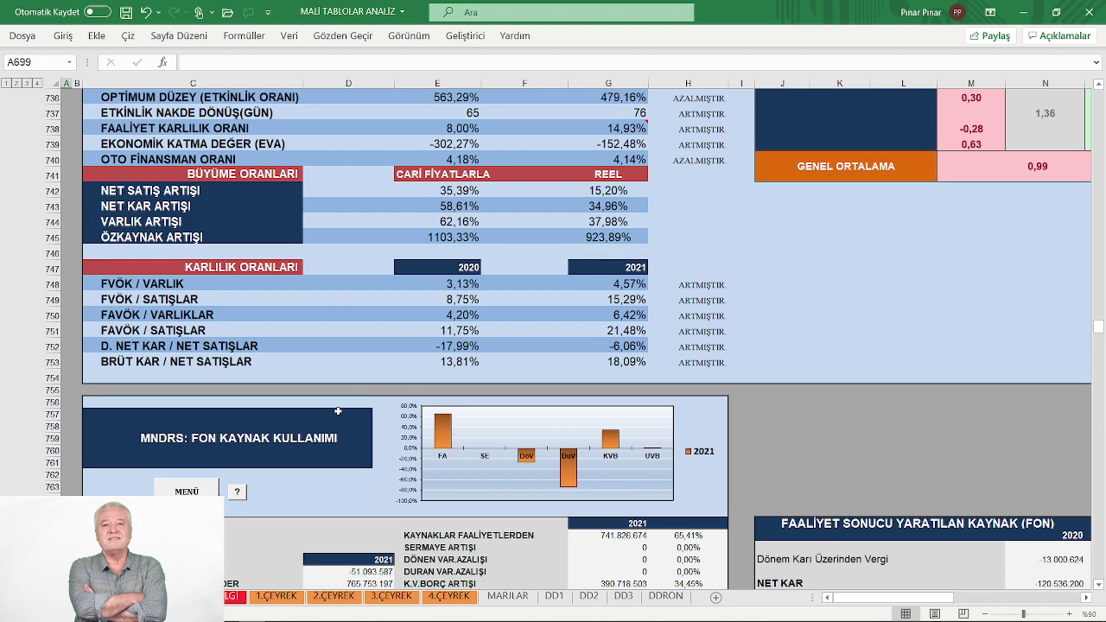
{"action": "left_click", "coordinate": [186, 491]}
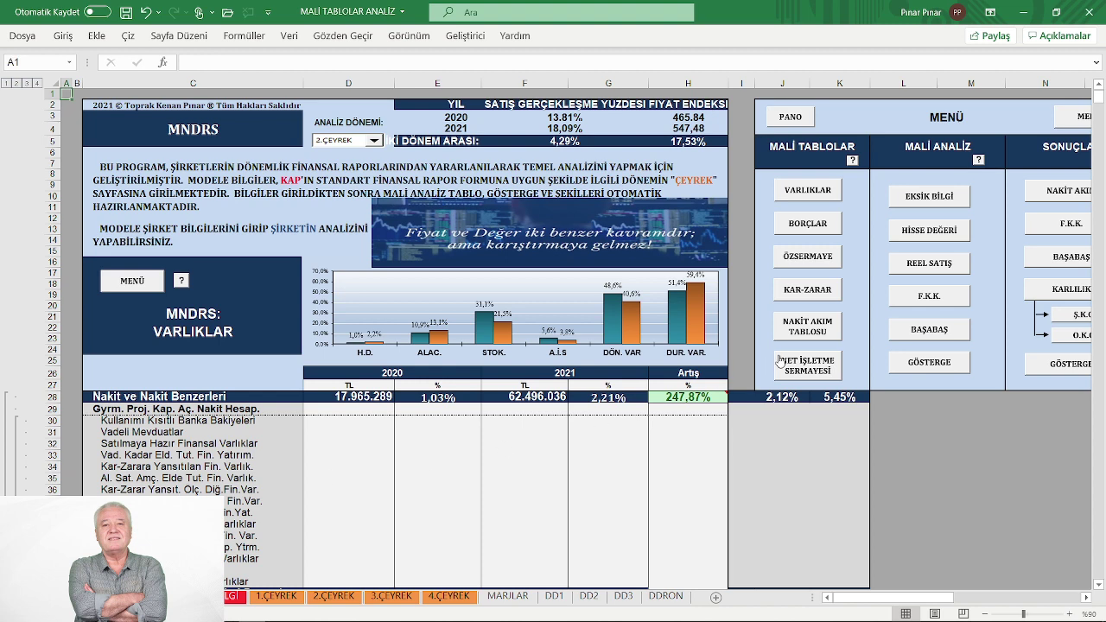
Step: Open the REEL SATIŞ section from the main menu and examine the REEL SATIŞ ARTIŞLARI table and chart
{"action": "left_click", "coordinate": [917, 259]}
{"action": "scroll", "coordinate": [683, 303], "scroll_direction": "down", "scroll_amount": 2}
{"action": "scroll", "coordinate": [678, 313], "scroll_direction": "down", "scroll_amount": 1}
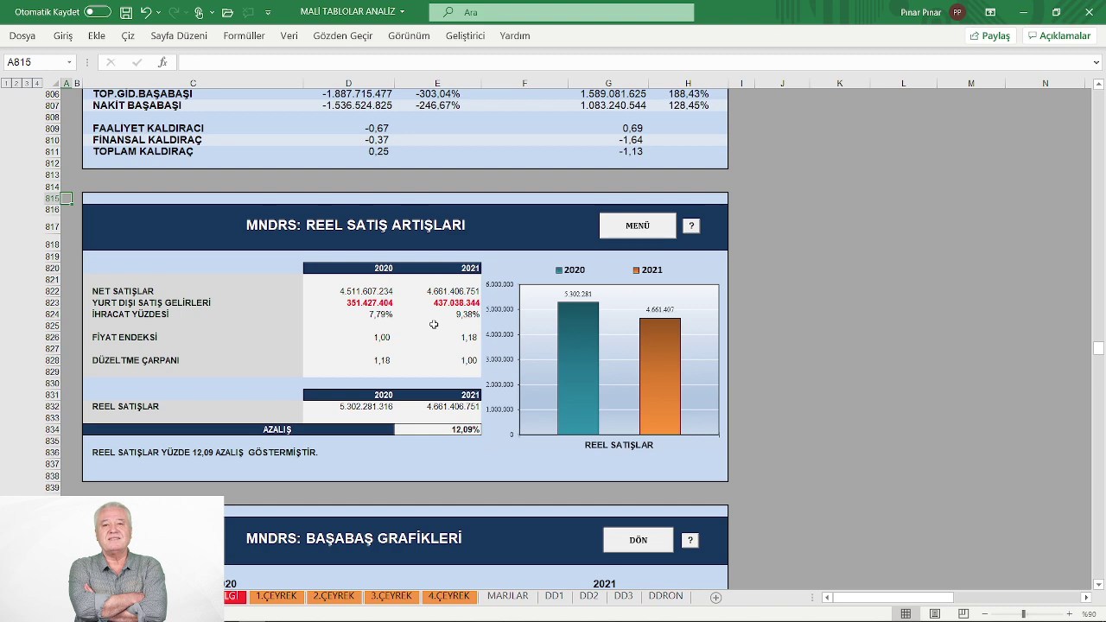
Step: Return from the REEL SATIŞ section to the main menu, open HİSSE DEĞERİ and examine the HİSSE SENEDİ DEĞERİ tables for 2020 and 2021
{"action": "scroll", "coordinate": [434, 324], "scroll_direction": "down", "scroll_amount": 2}
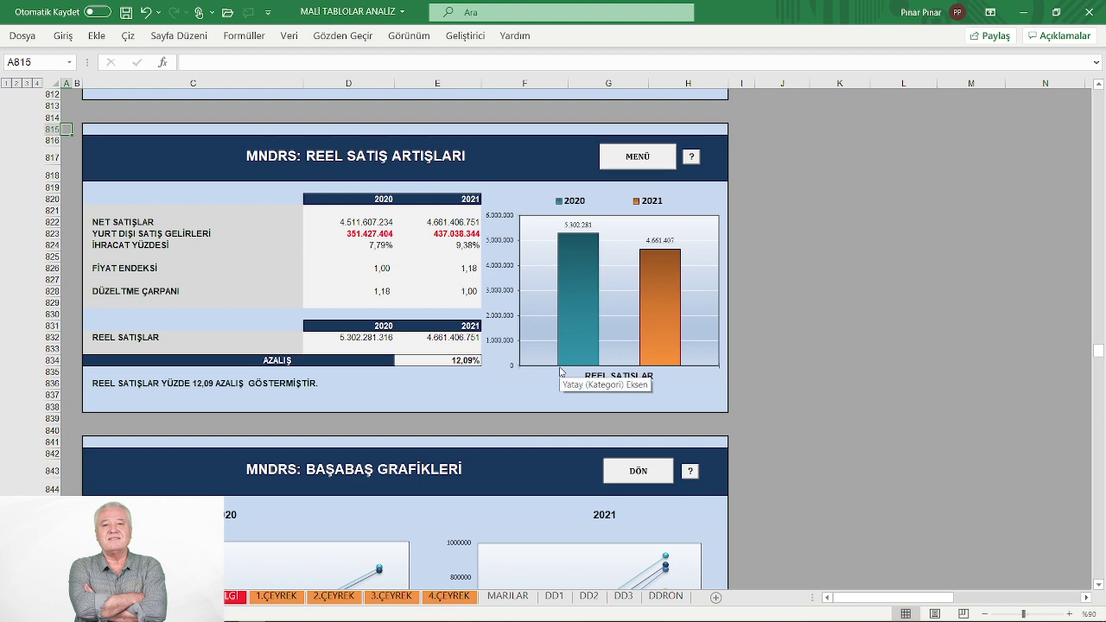
{"action": "left_click", "coordinate": [636, 158]}
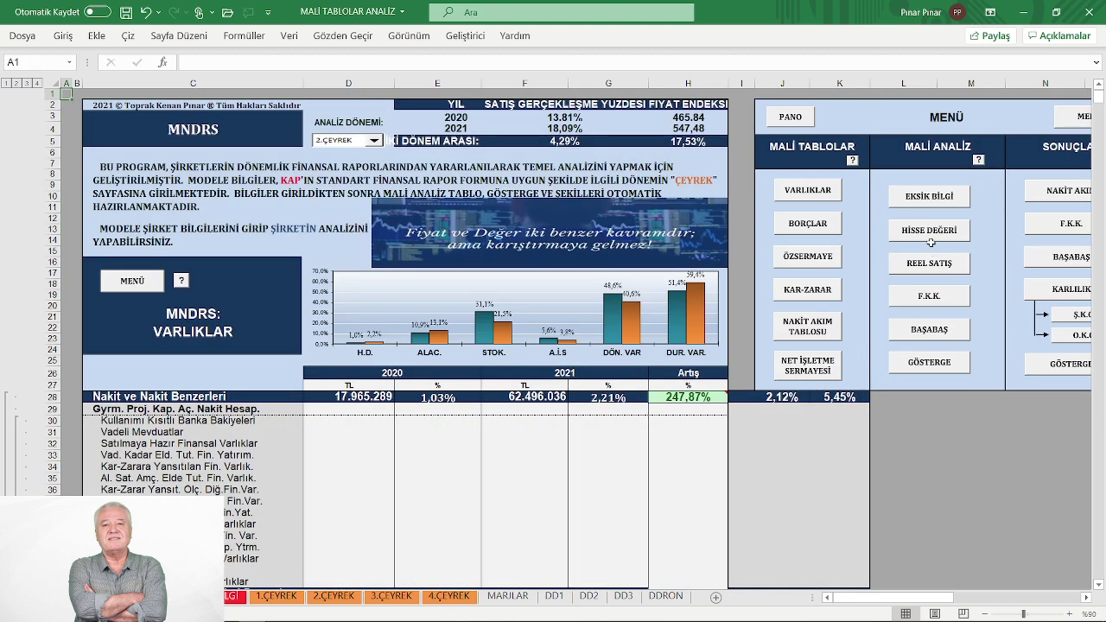
{"action": "left_click", "coordinate": [930, 231]}
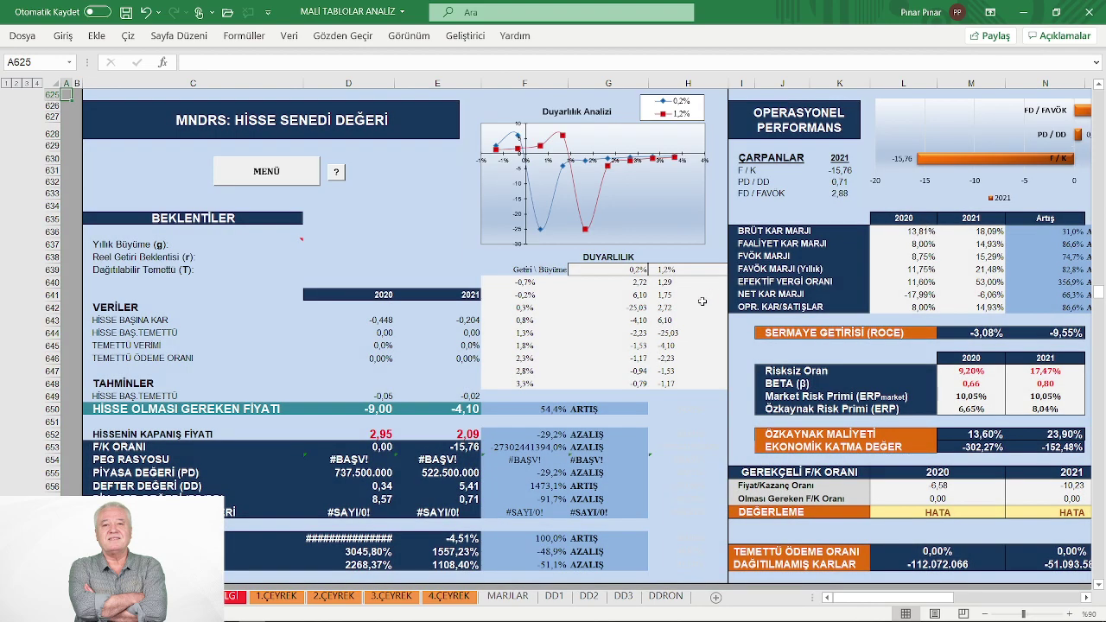
{"action": "scroll", "coordinate": [701, 301], "scroll_direction": "down", "scroll_amount": 5}
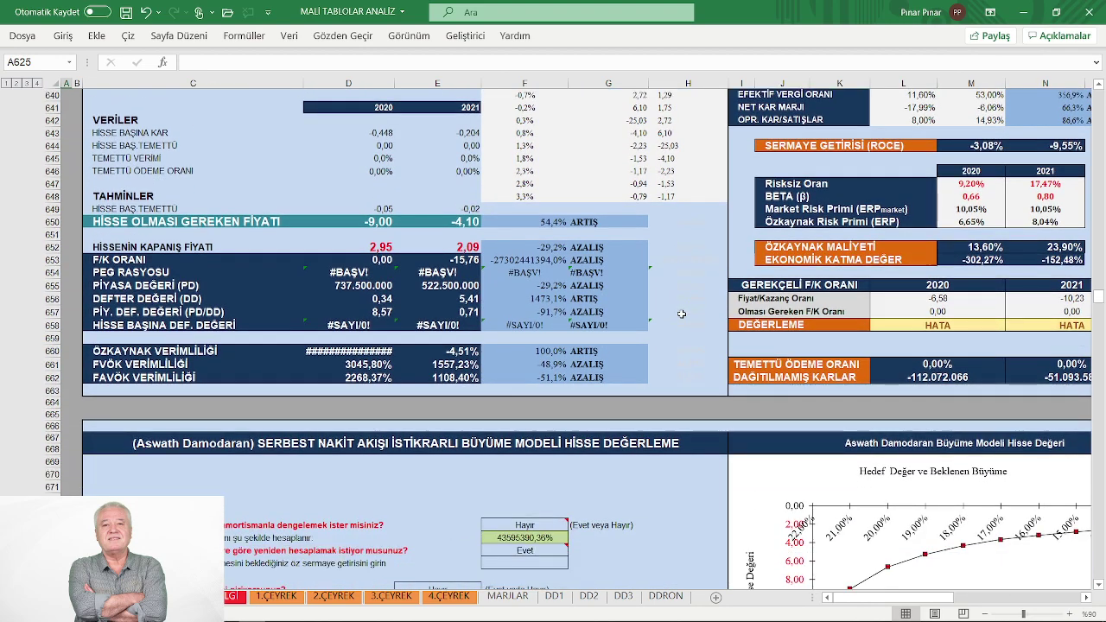
{"action": "scroll", "coordinate": [681, 314], "scroll_direction": "down", "scroll_amount": 1}
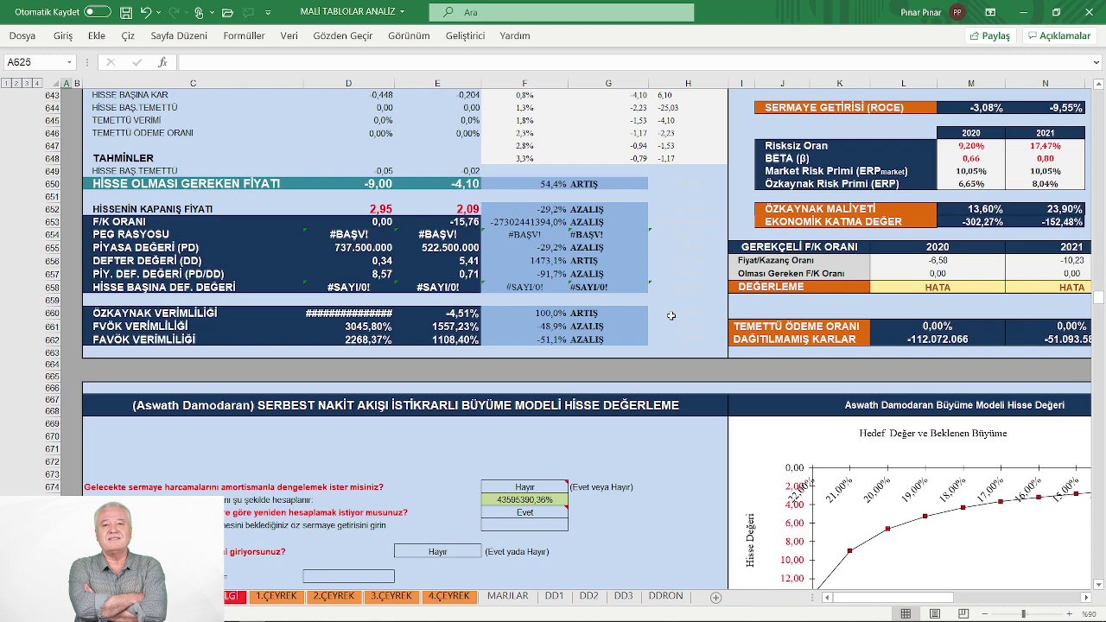
{"action": "scroll", "coordinate": [670, 316], "scroll_direction": "down", "scroll_amount": 1}
{"action": "scroll", "coordinate": [671, 315], "scroll_direction": "up", "scroll_amount": 1}
Step: Examine the Aswath Damodaran SERBEST NAKİT AKIŞI İSTİKRARLI BÜYÜME MODELİ share valuation down to the expected growth rate, and return to the main menu
{"action": "scroll", "coordinate": [615, 342], "scroll_direction": "down", "scroll_amount": 7}
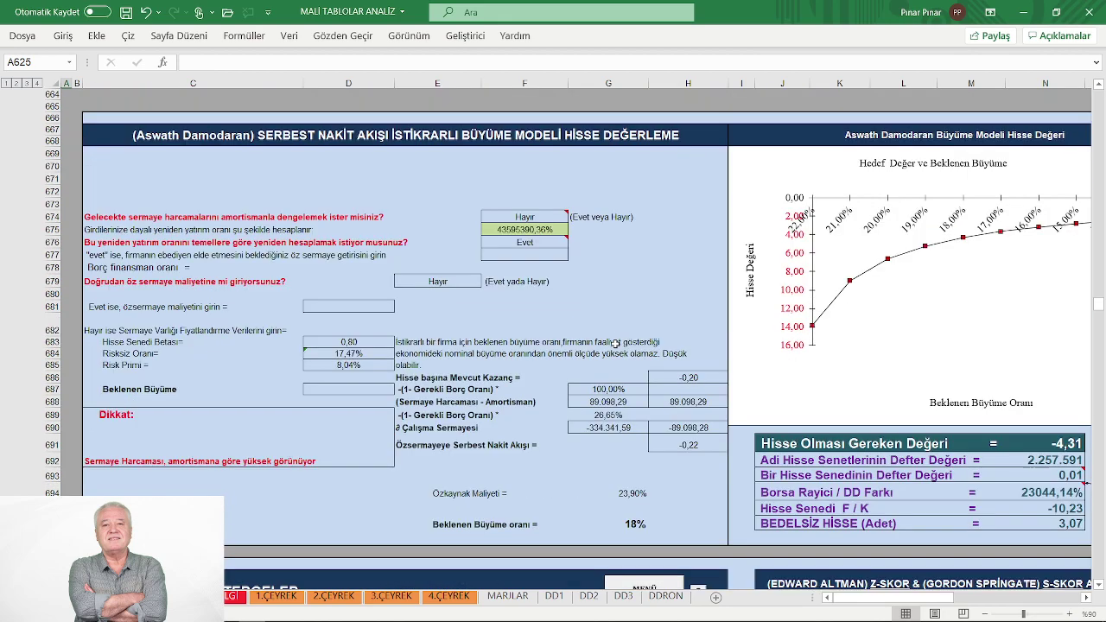
{"action": "scroll", "coordinate": [614, 343], "scroll_direction": "down", "scroll_amount": 2}
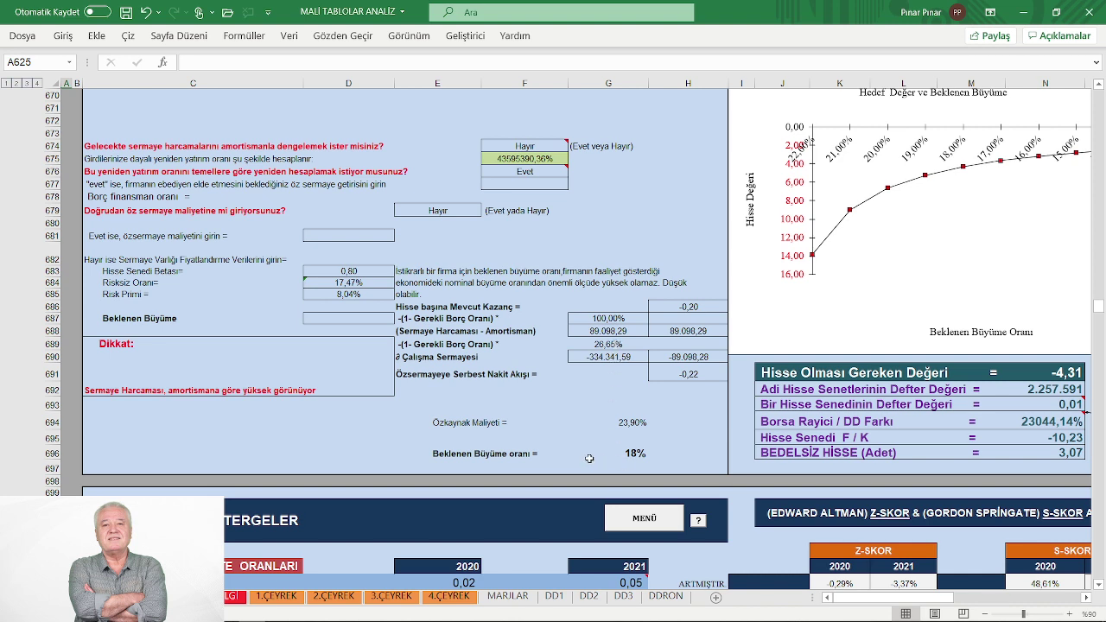
{"action": "scroll", "coordinate": [584, 432], "scroll_direction": "down", "scroll_amount": 1}
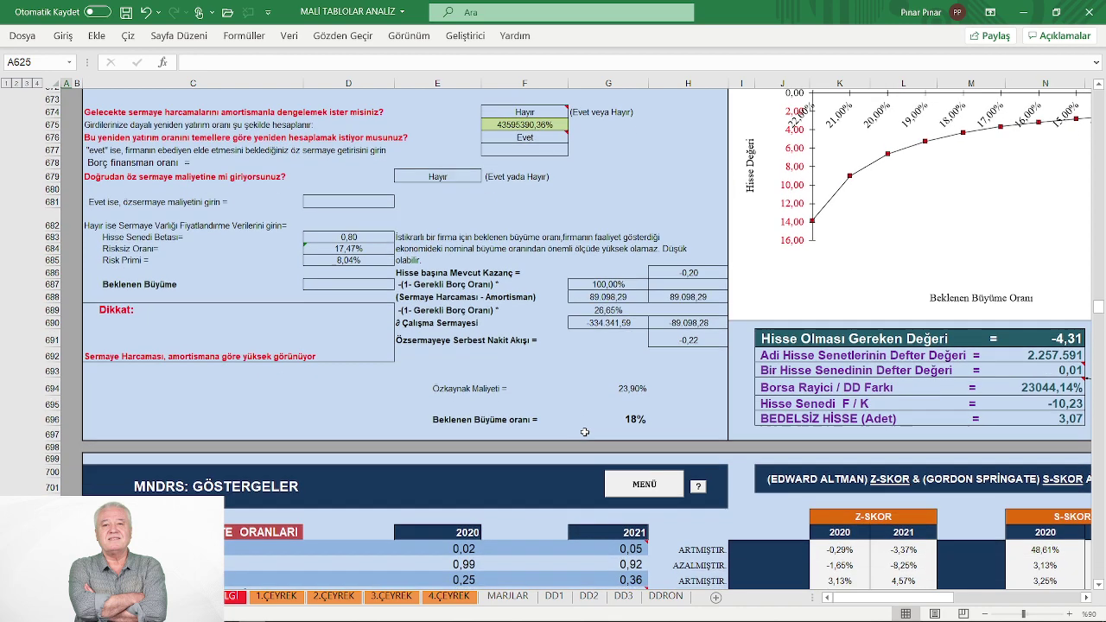
{"action": "scroll", "coordinate": [586, 418], "scroll_direction": "down", "scroll_amount": 1}
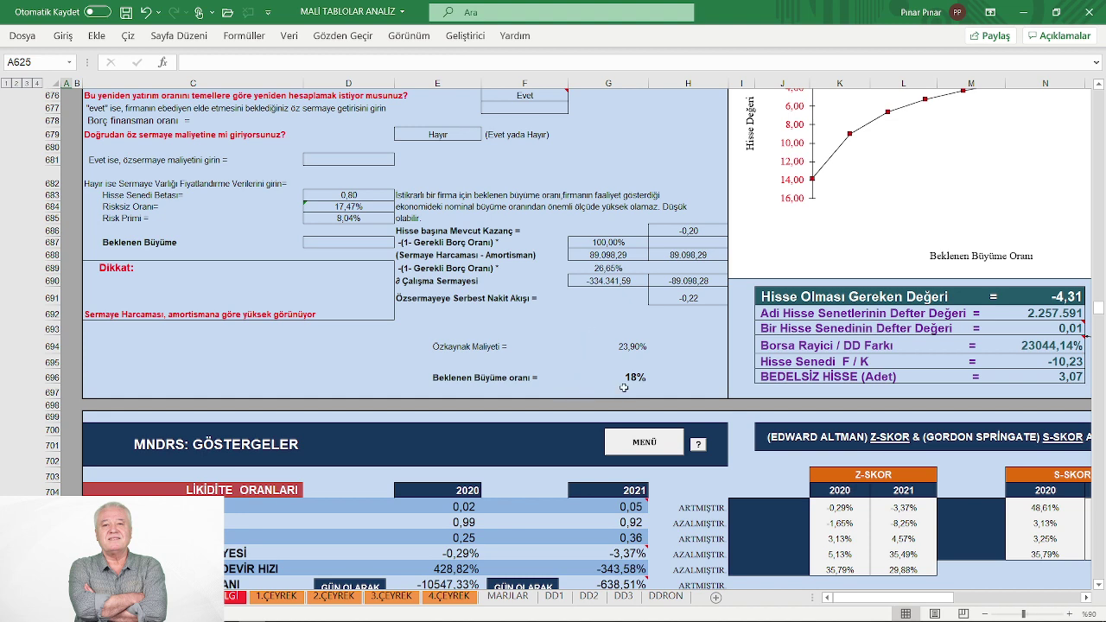
{"action": "scroll", "coordinate": [582, 382], "scroll_direction": "down", "scroll_amount": 2}
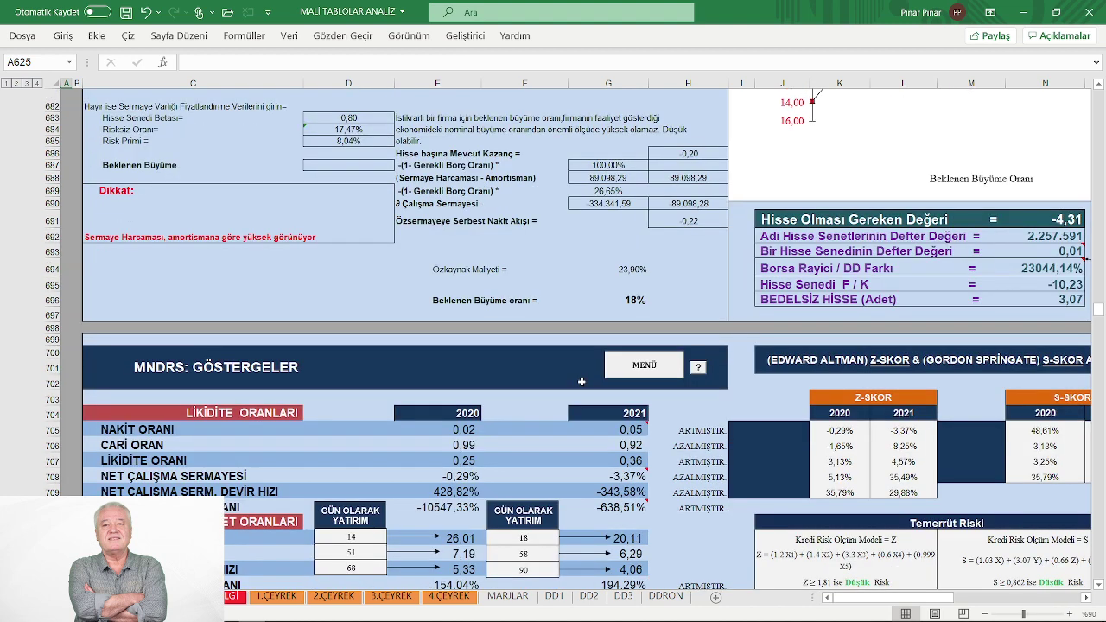
{"action": "left_click", "coordinate": [635, 372]}
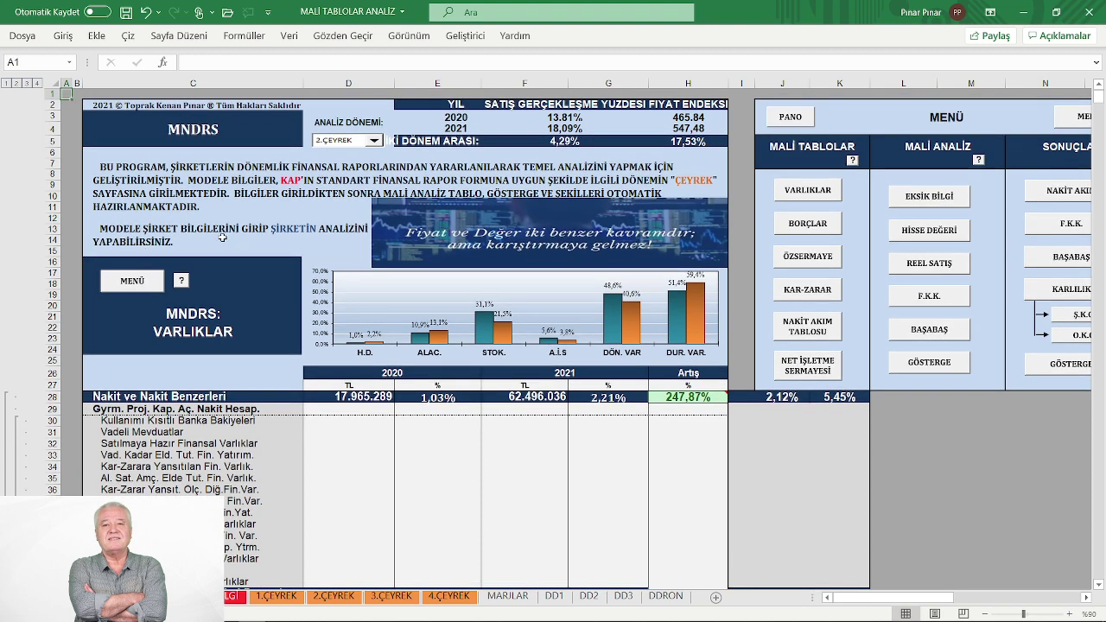
Step: Select the company name cell at the head of the analysis sheet
{"action": "left_click", "coordinate": [186, 126]}
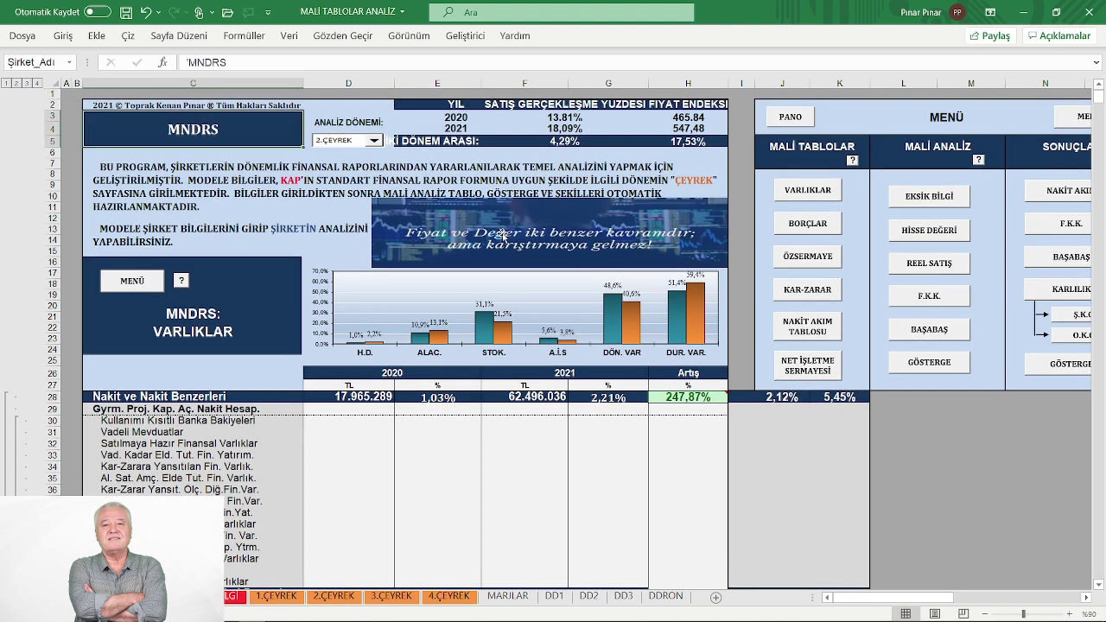